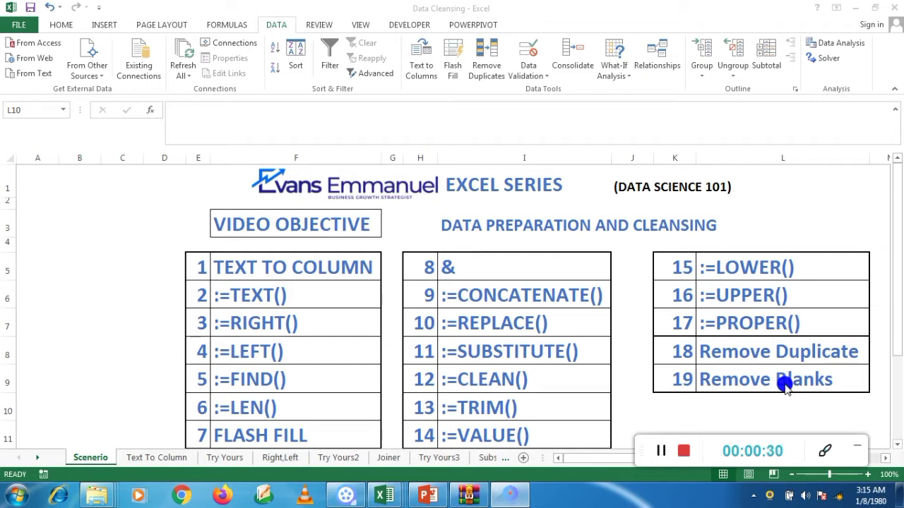
# Step: Open the Trim worksheet
pyautogui.click(492, 460)
pyautogui.click(492, 459)
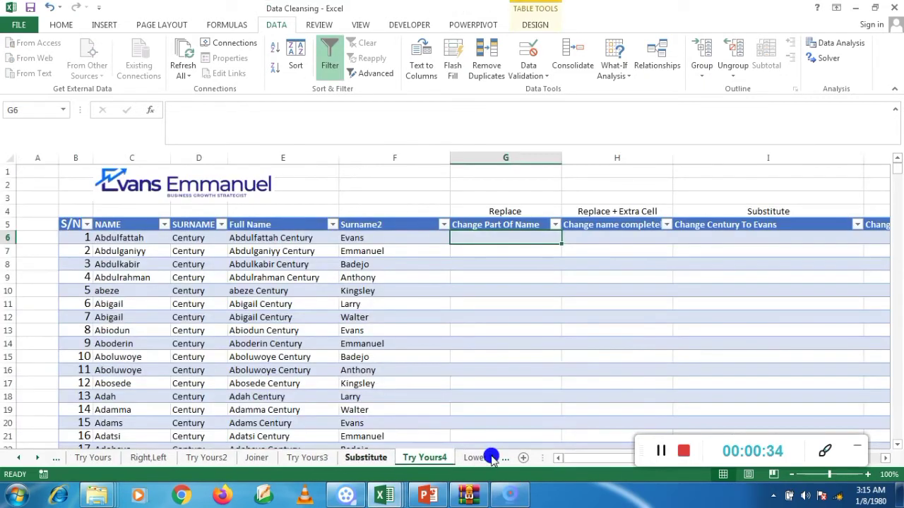
pyautogui.click(493, 459)
pyautogui.click(487, 459)
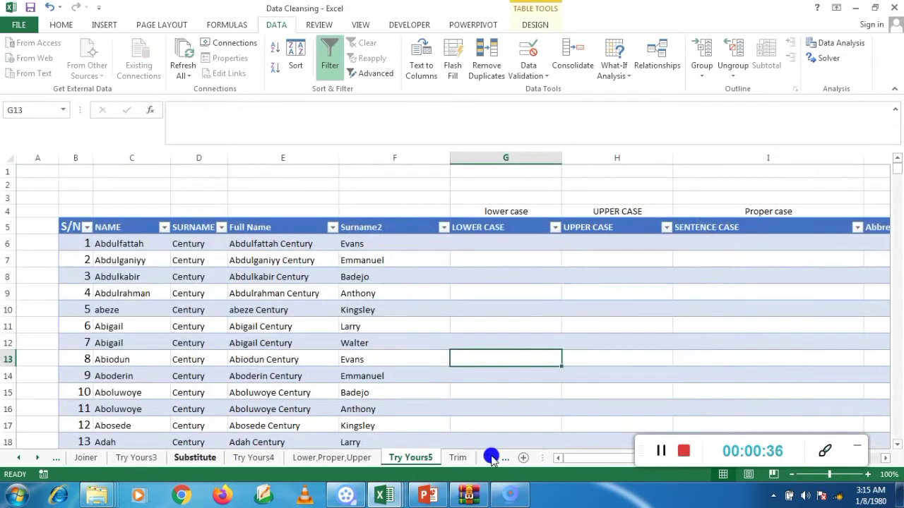
pyautogui.click(469, 459)
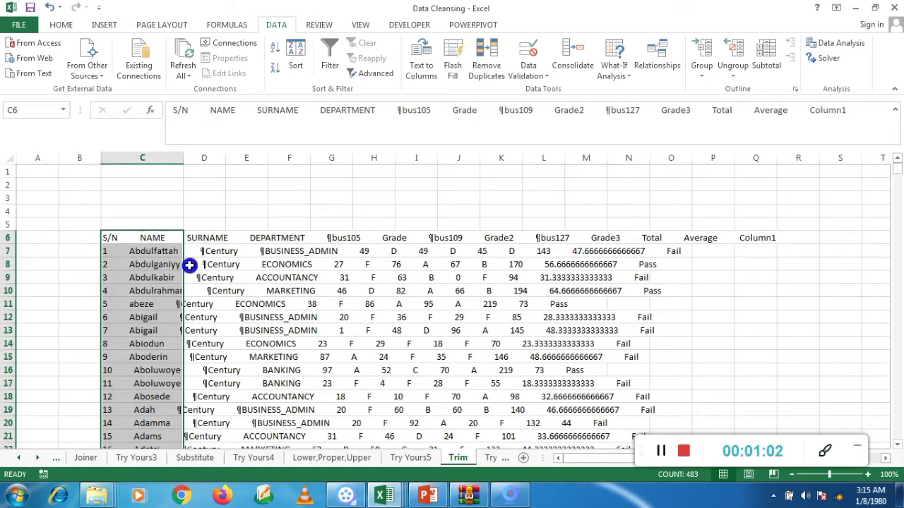
# Step: Auto-fit the width of column C to its longest entry on the Trim sheet
pyautogui.click(364, 278)
pyautogui.click(153, 281)
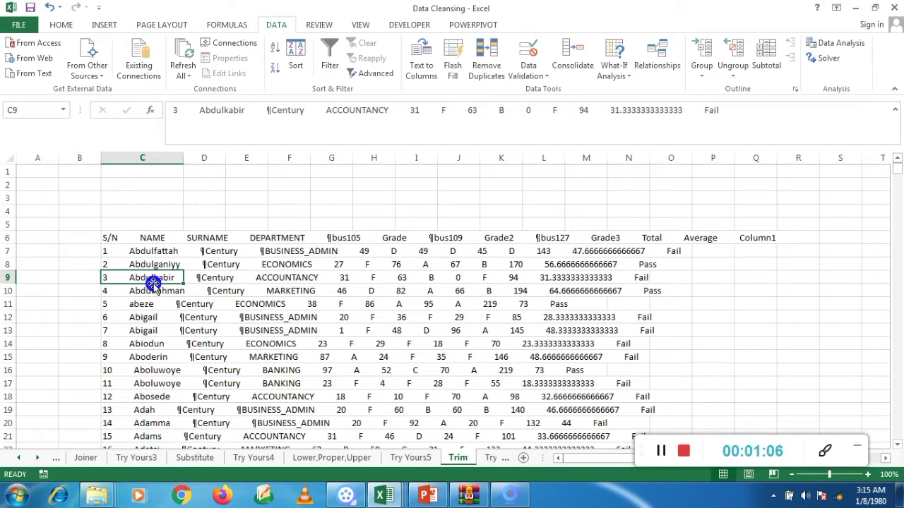
pyautogui.click(115, 252)
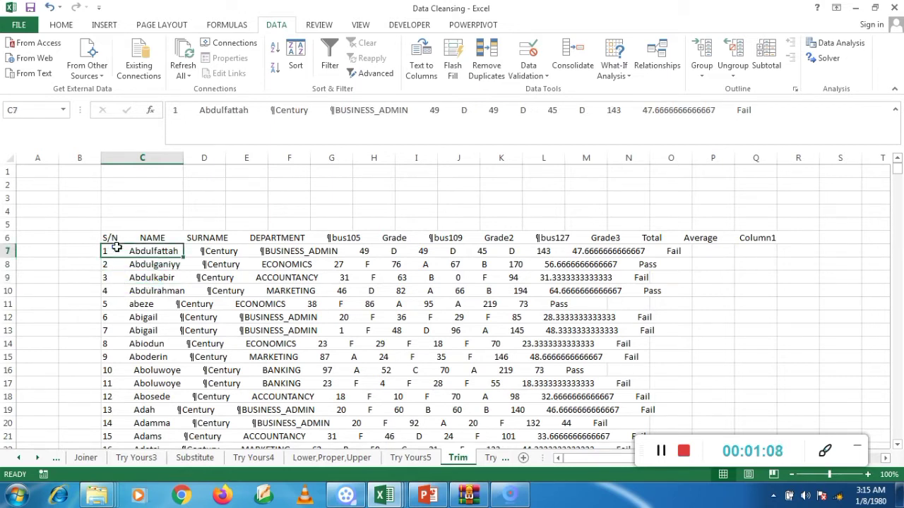
pyautogui.click(119, 240)
pyautogui.click(119, 241)
pyautogui.press('Right')
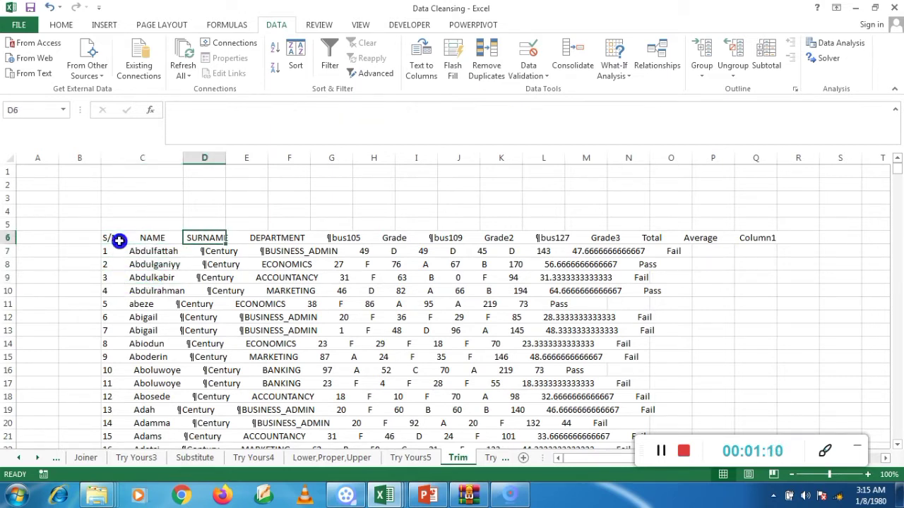
pyautogui.moveTo(185, 160); pyautogui.dragTo(182, 162)
pyautogui.doubleClick(181, 162)
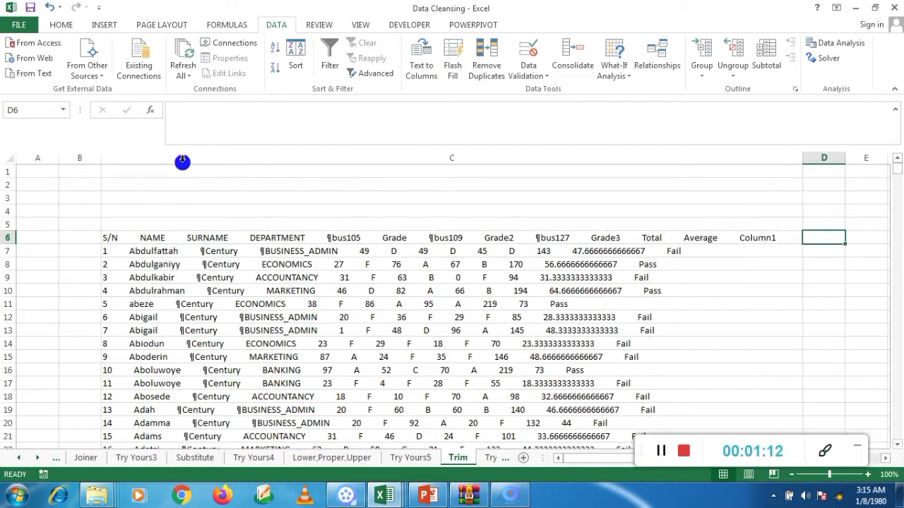
# Step: Examine the spacing between the fields in the header and first records of column C
pyautogui.click(122, 238)
pyautogui.press('Down')
pyautogui.press('Down')
pyautogui.press('Down')
pyautogui.press('Down')
pyautogui.press('Down')
pyautogui.press('Up')
pyautogui.press('Up')
pyautogui.press('Up')
pyautogui.press('Up')
pyautogui.press('Up')
pyautogui.press('Up')
pyautogui.press('Down')
pyautogui.press('Down')
pyautogui.press('Down')
pyautogui.press('Up')
pyautogui.press('Up')
# Step: Enter the formula =TRIM(C6) in cell E6 to strip the extra spaces from the header text
pyautogui.press('Right')
pyautogui.press('Right')
pyautogui.write('=tr')
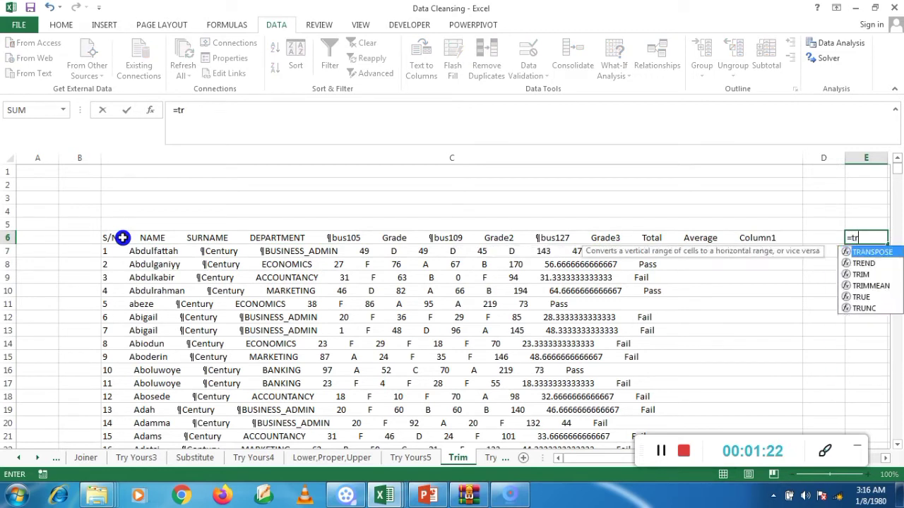
pyautogui.write('im(')
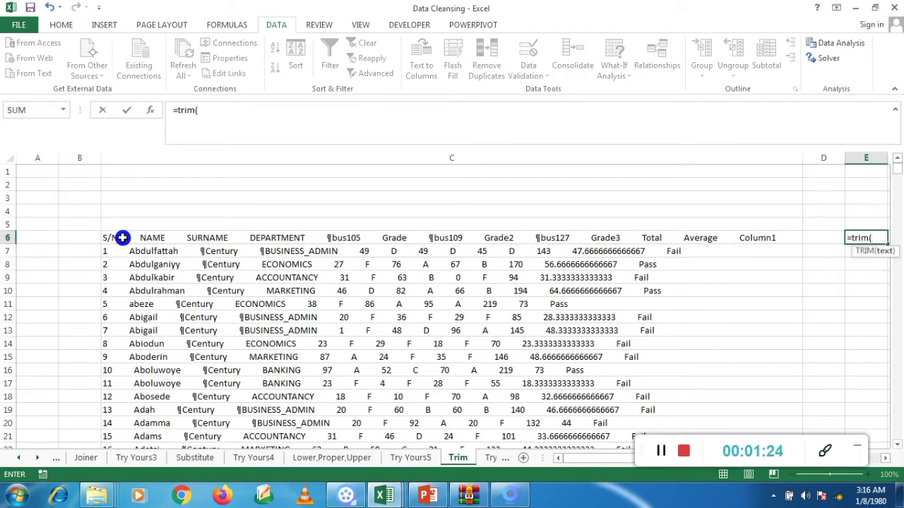
pyautogui.click(151, 242)
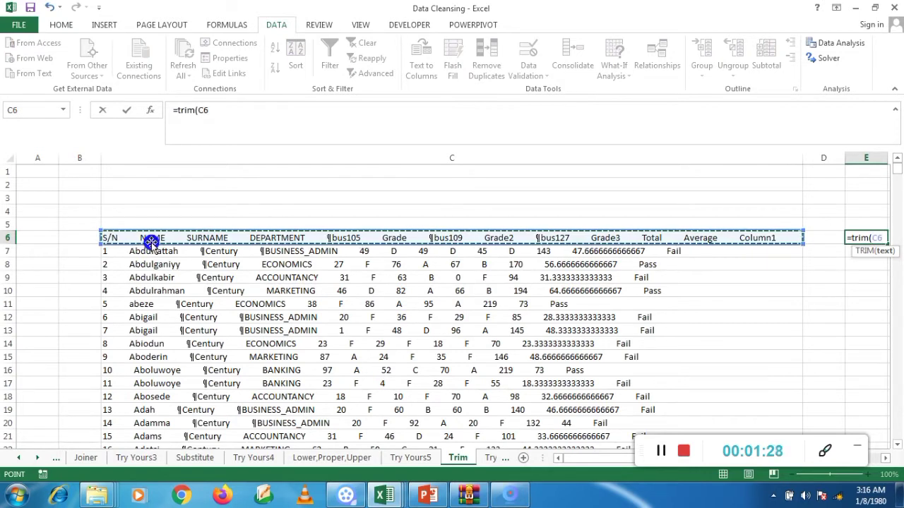
pyautogui.write(')')
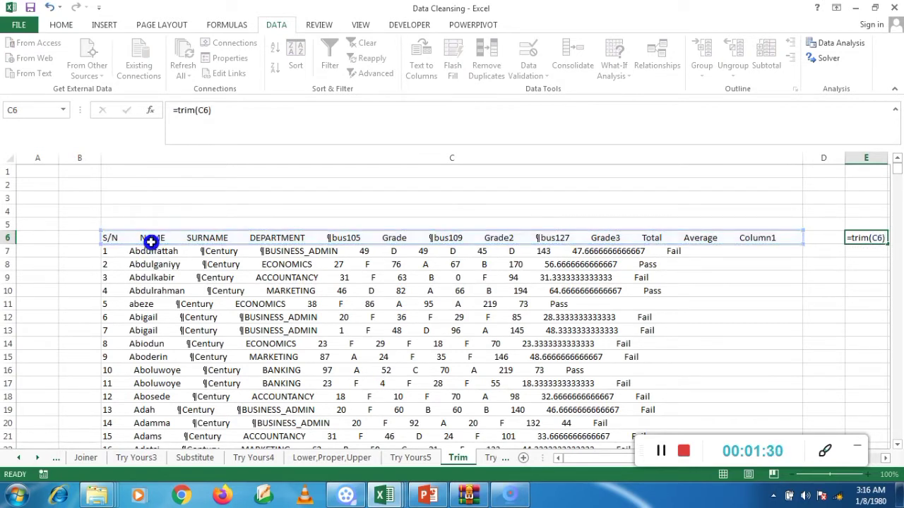
pyautogui.press('Return')
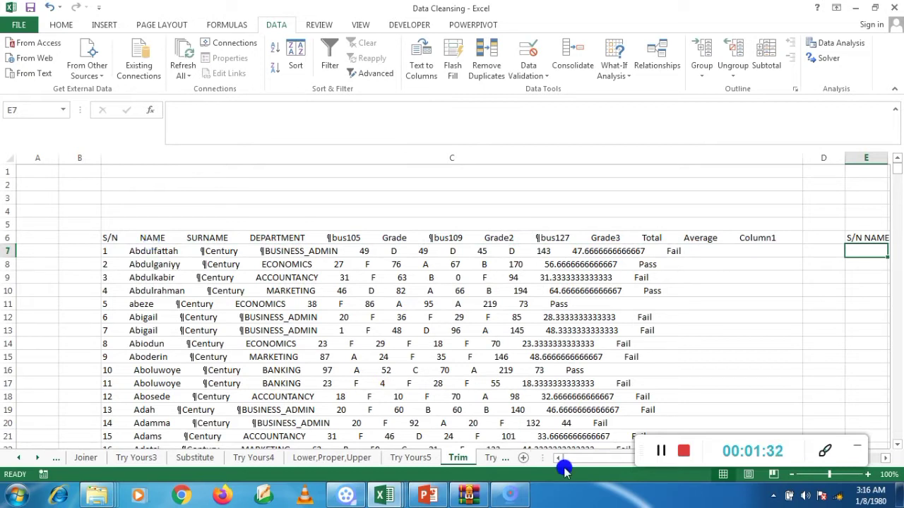
pyautogui.moveTo(578, 459); pyautogui.dragTo(597, 476)
pyautogui.click(825, 253)
pyautogui.click(794, 238)
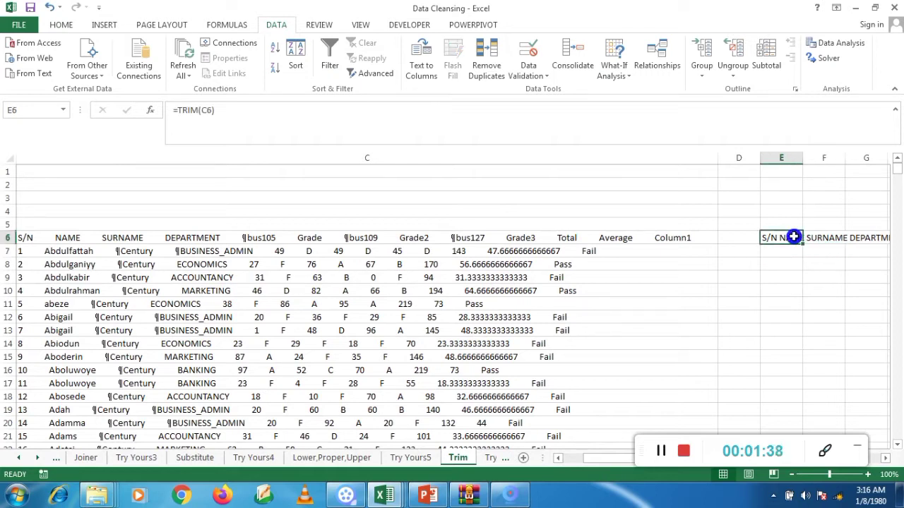
# Step: Clear the contents of the whole column C, and undo the deletion
pyautogui.click(206, 154)
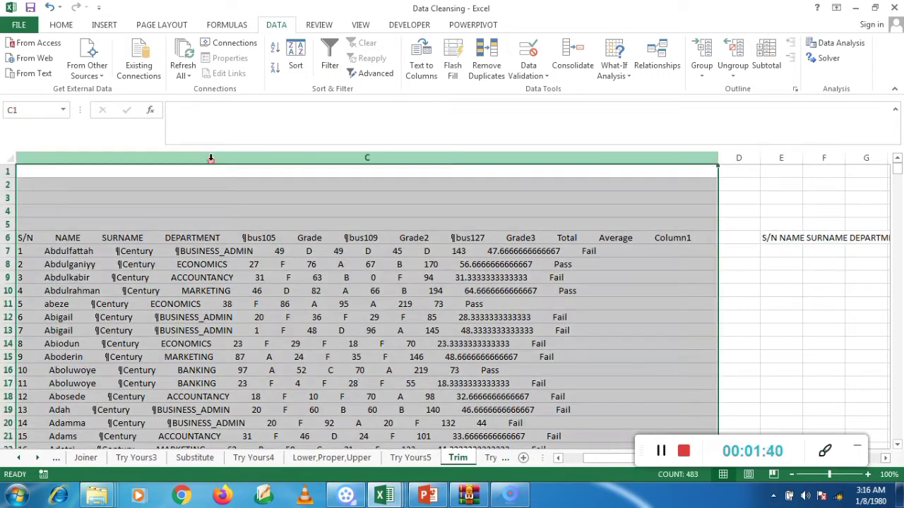
pyautogui.press('Delete')
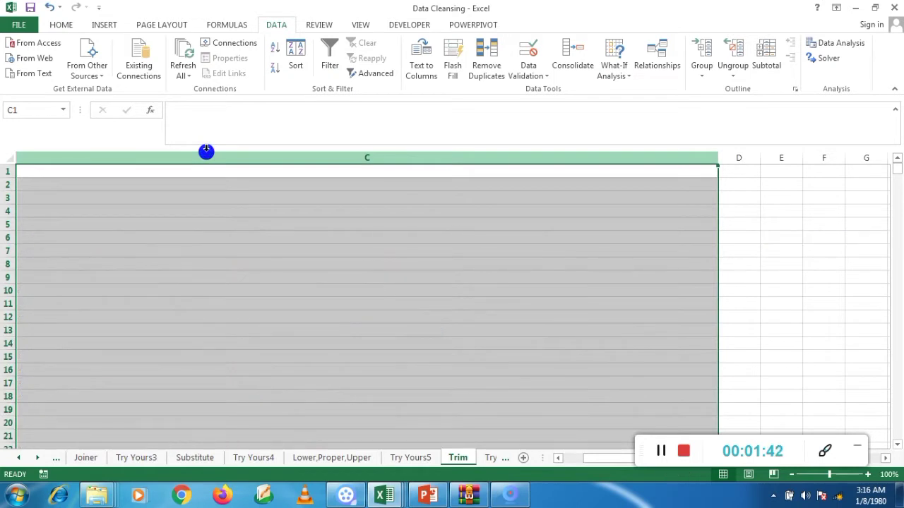
pyautogui.hotkey('ctrl', 'z')
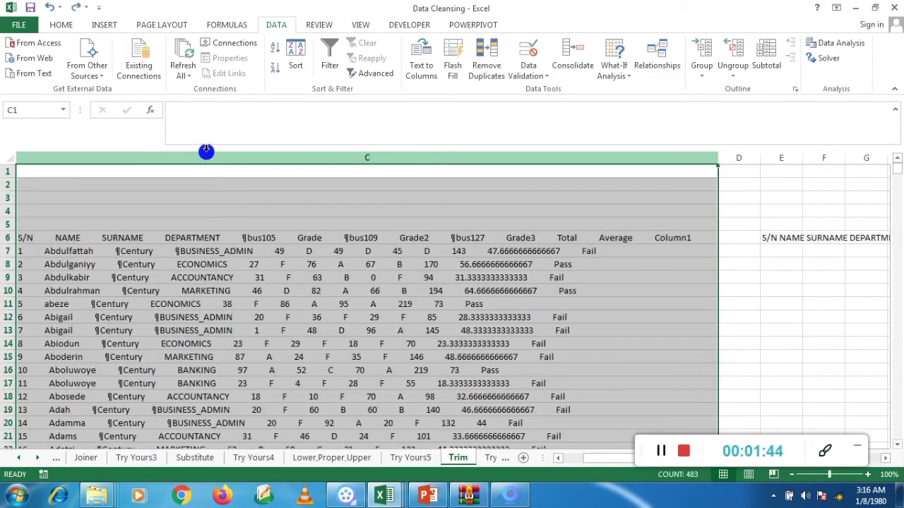
# Step: Fill the TRIM formula from E6 down to row 488, alongside all the records in column C
pyautogui.click(782, 241)
pyautogui.moveTo(804, 245); pyautogui.dragTo(804, 246)
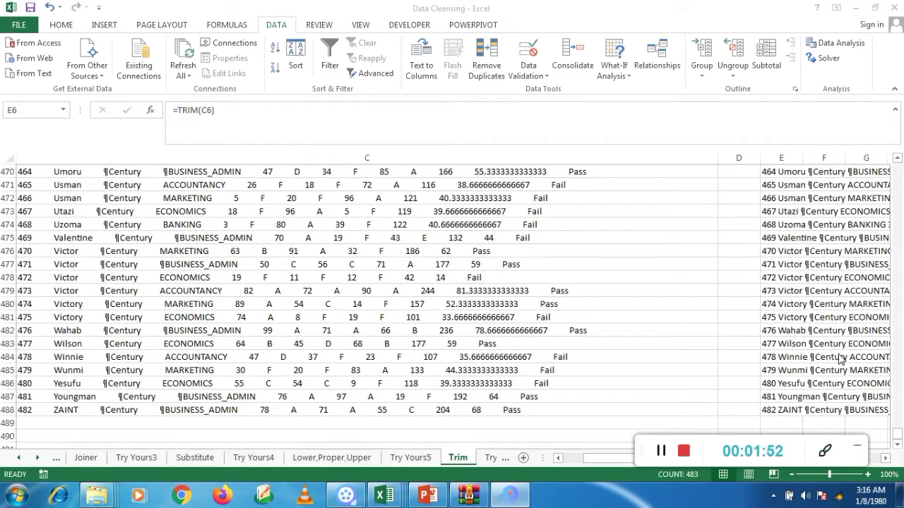
pyautogui.click(857, 343)
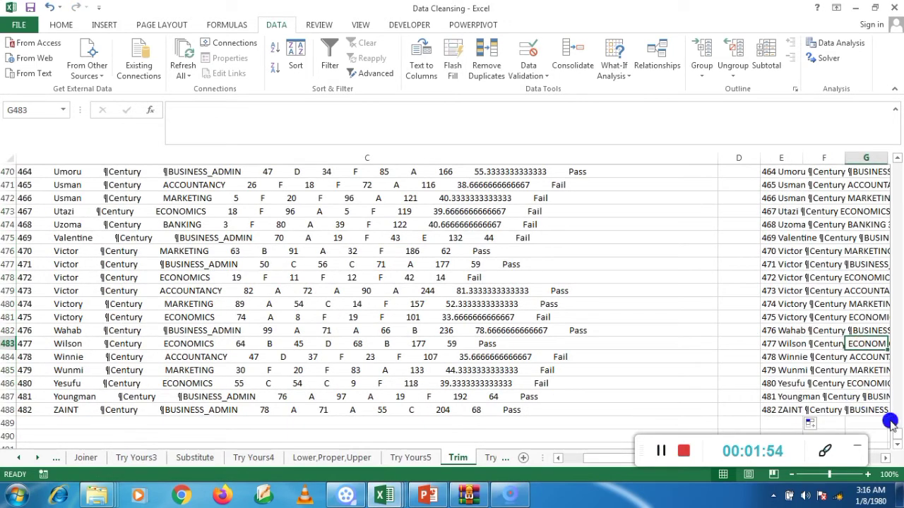
pyautogui.moveTo(898, 432); pyautogui.dragTo(901, 120)
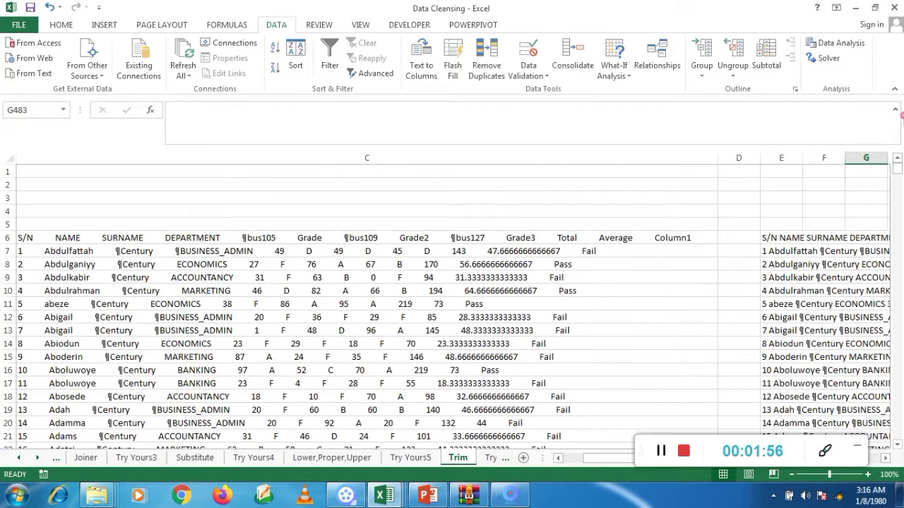
pyautogui.click(660, 454)
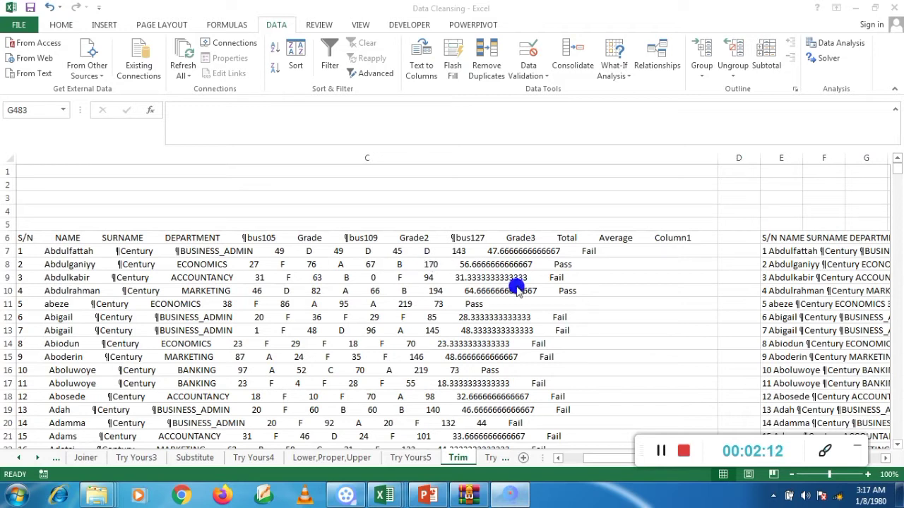
# Step: Copy the TRIM formula range E6:E488
pyautogui.click(781, 238)
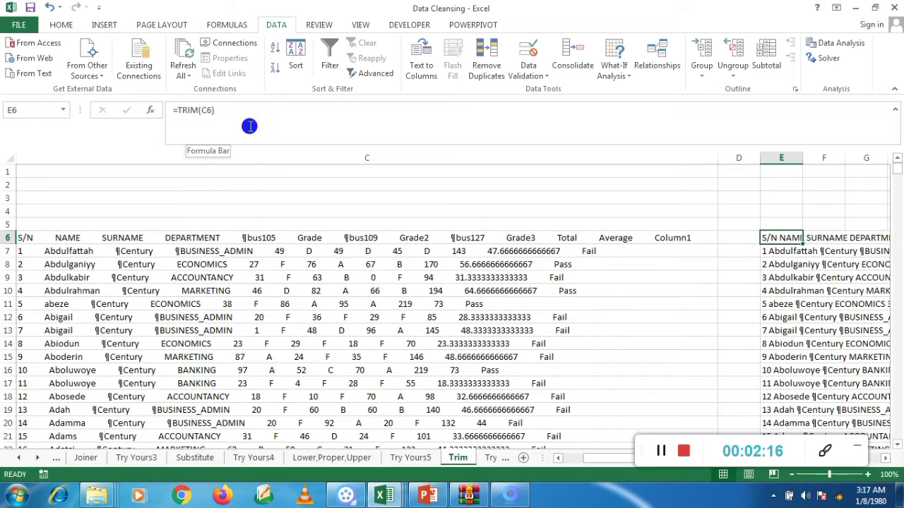
pyautogui.click(43, 240)
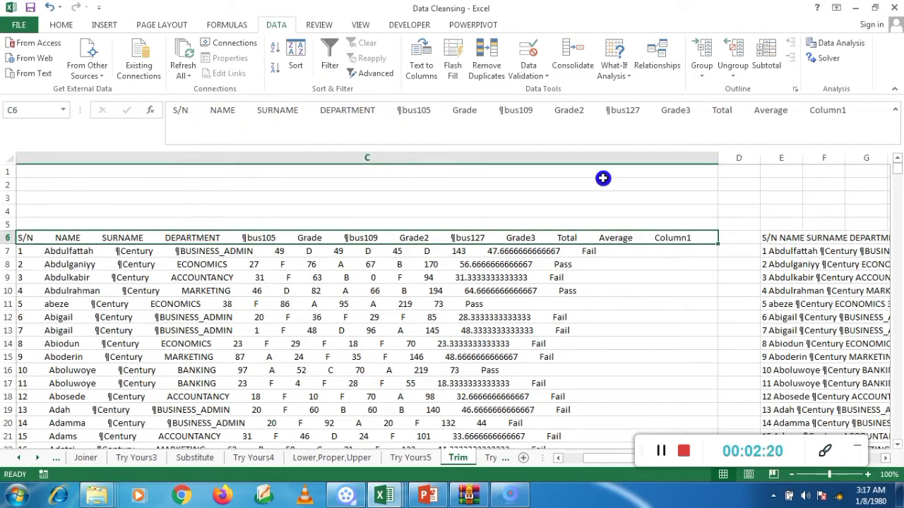
pyautogui.click(780, 240)
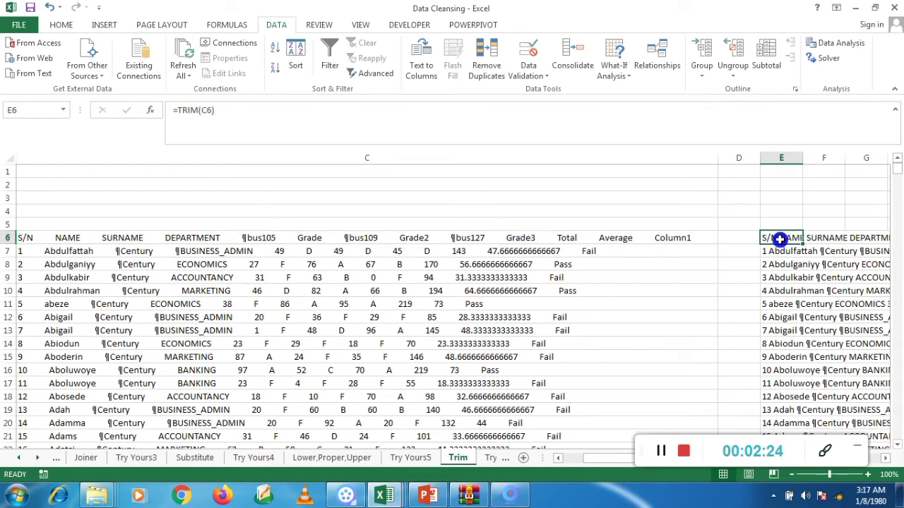
pyautogui.hotkey('ctrl', 'shift', 'Down')
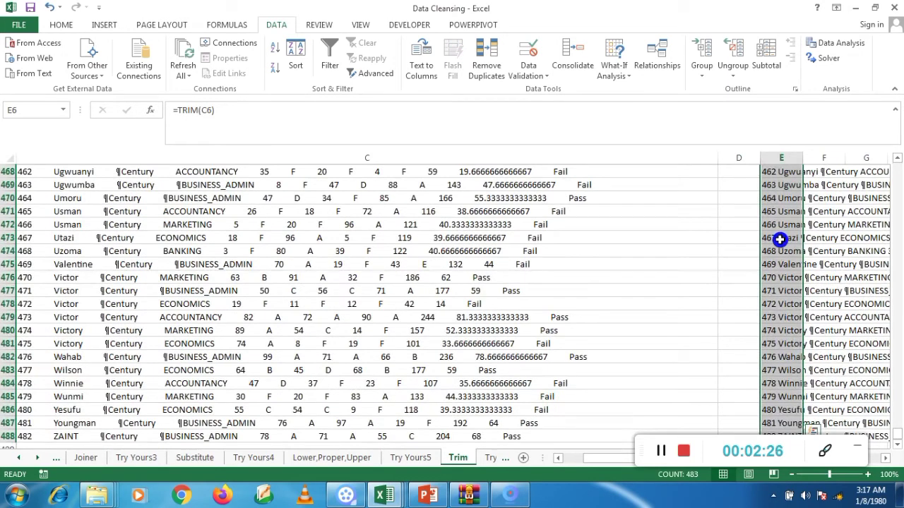
pyautogui.rightClick(786, 202)
pyautogui.click(711, 229)
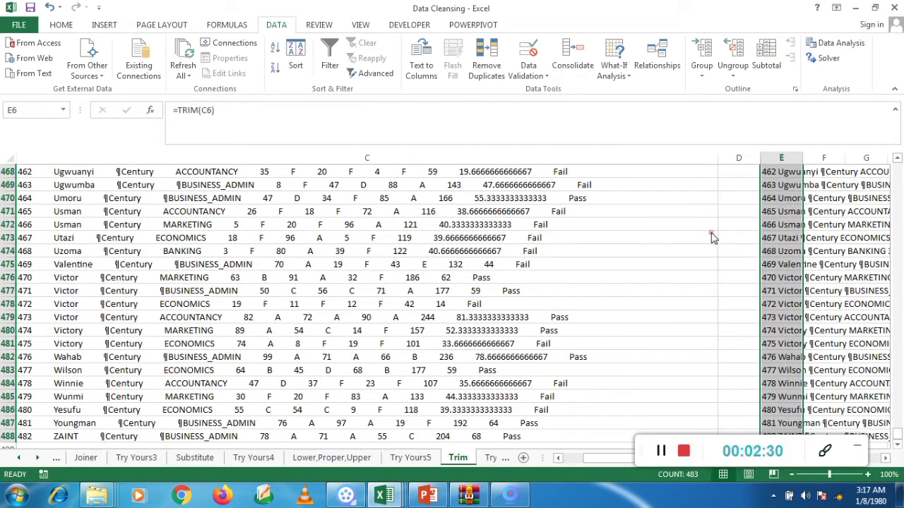
pyautogui.hotkey('ctrl', 'BackSpace')
pyautogui.moveTo(601, 456); pyautogui.dragTo(573, 456)
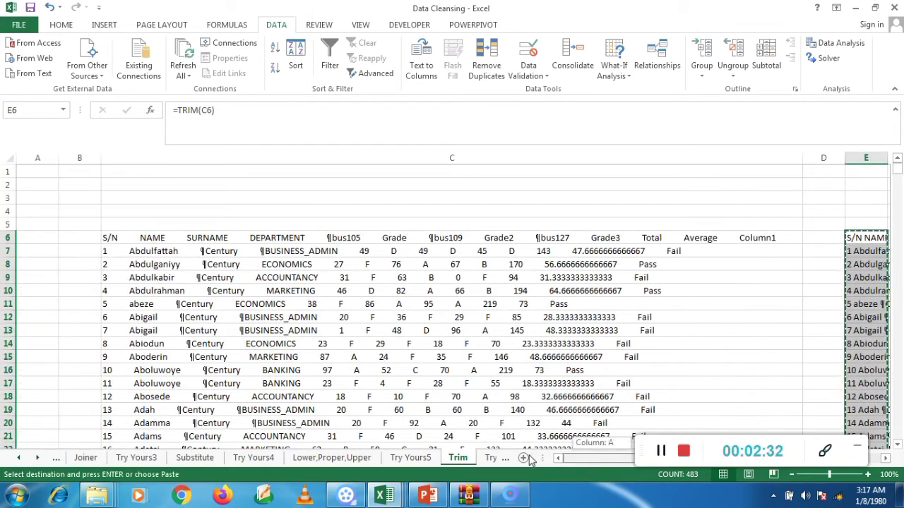
# Step: Paste the copied range as values over the original data, starting at C6
pyautogui.click(134, 237)
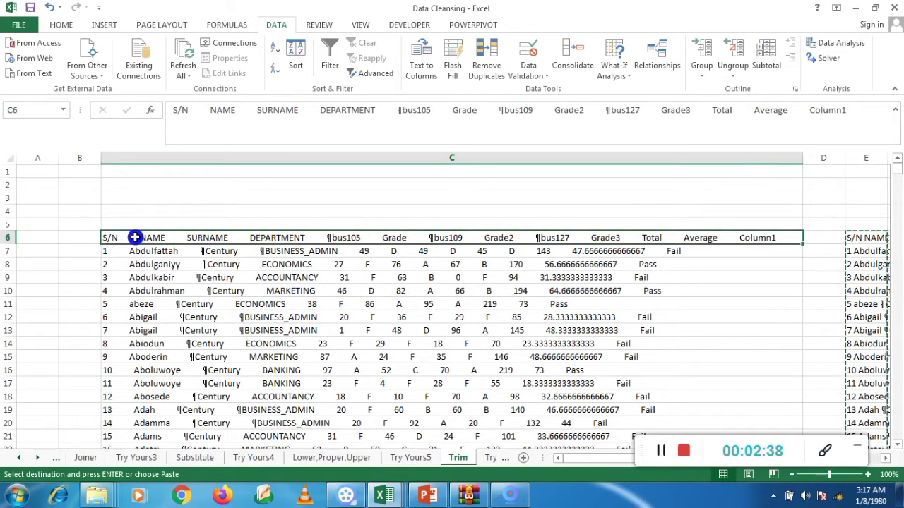
pyautogui.rightClick(134, 237)
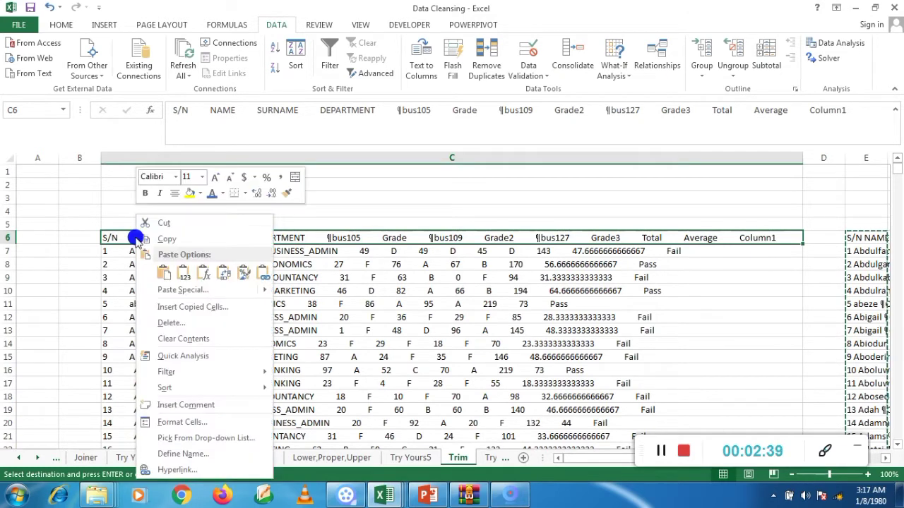
pyautogui.click(183, 275)
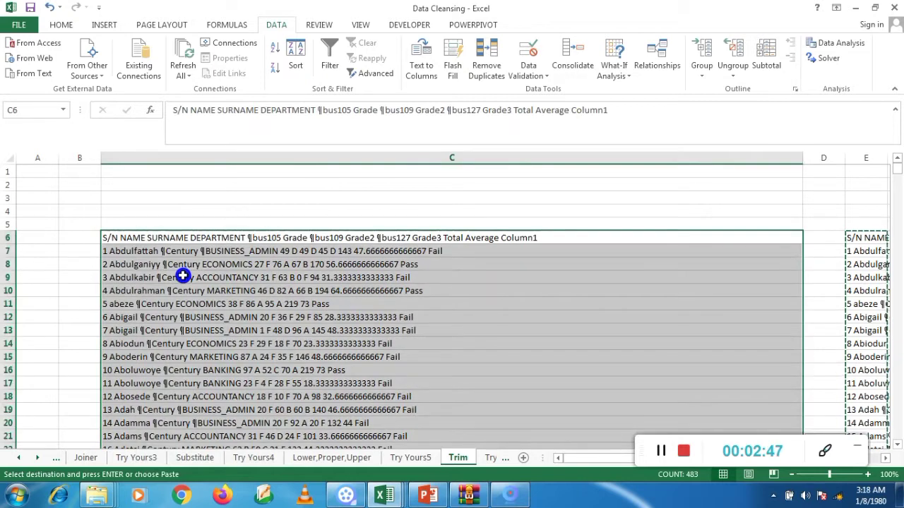
pyautogui.click(152, 248)
pyautogui.click(53, 238)
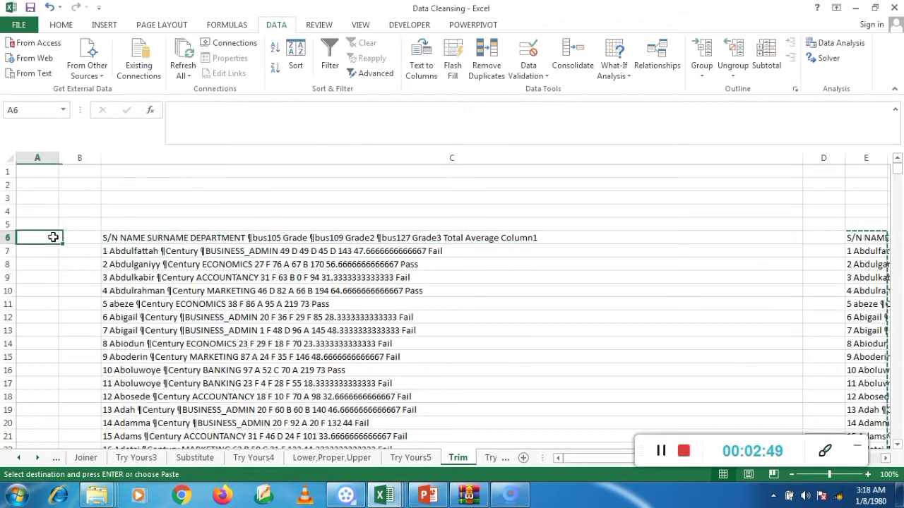
pyautogui.click(125, 237)
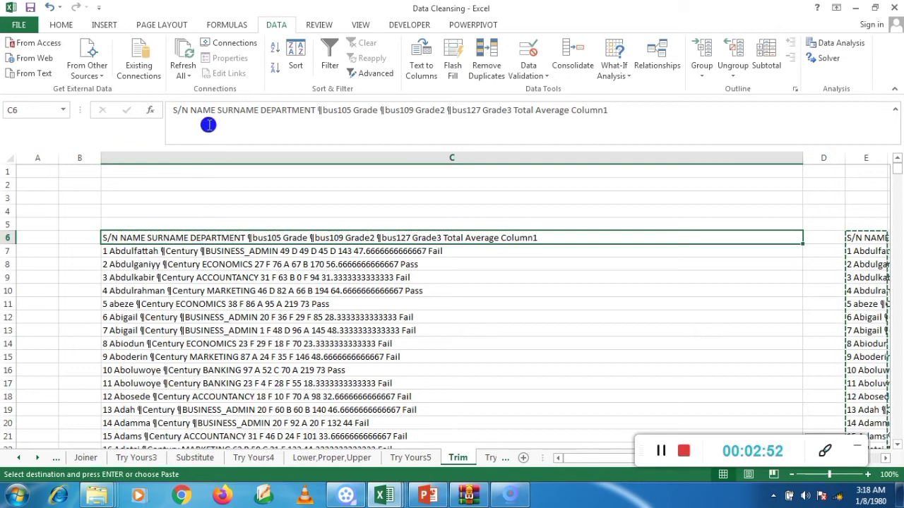
# Step: Clear the TRIM formulas from column E and select the trimmed header in C6
pyautogui.click(855, 240)
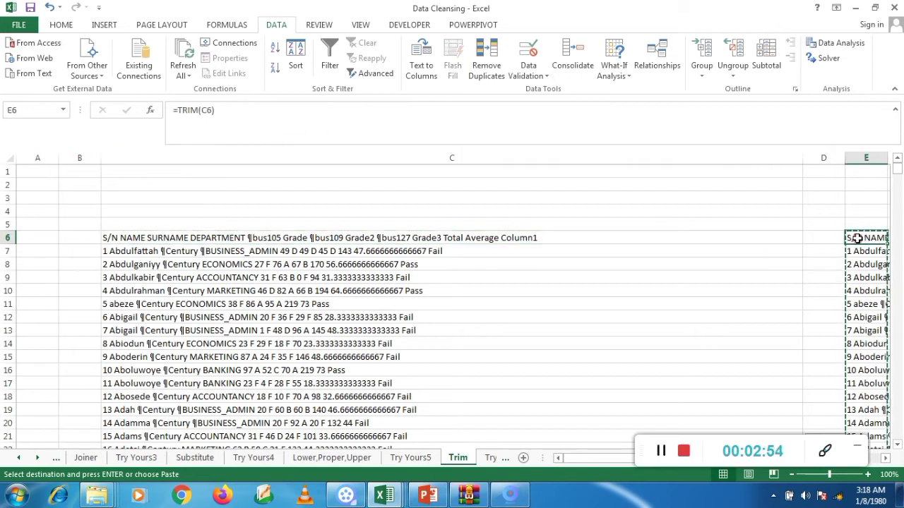
pyautogui.click(864, 157)
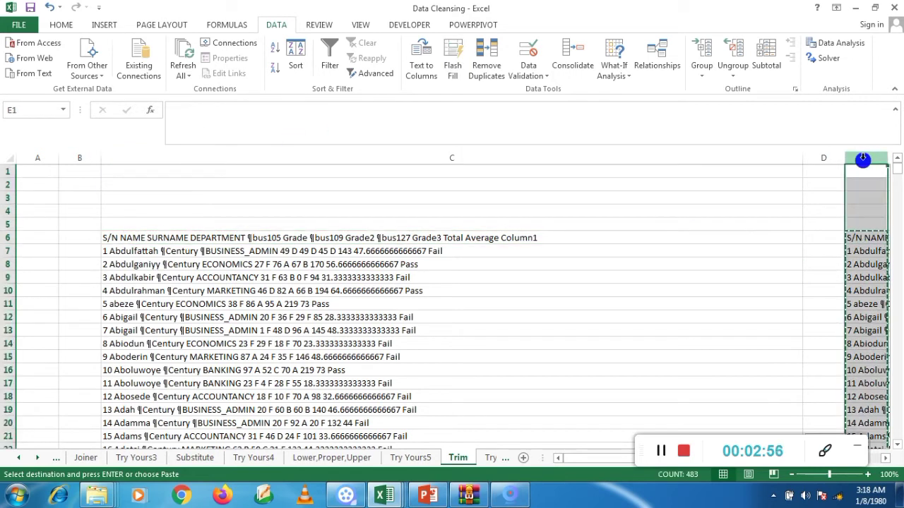
pyautogui.press('Delete')
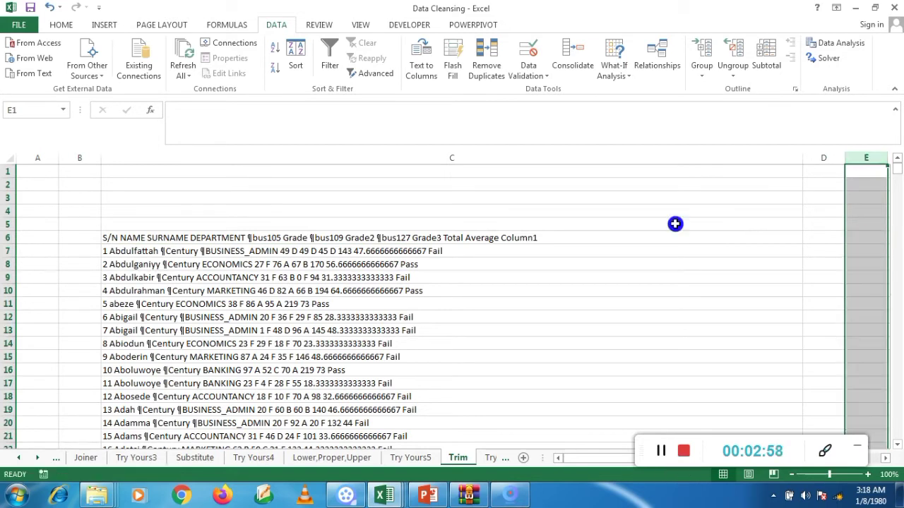
pyautogui.click(235, 238)
pyautogui.click(234, 238)
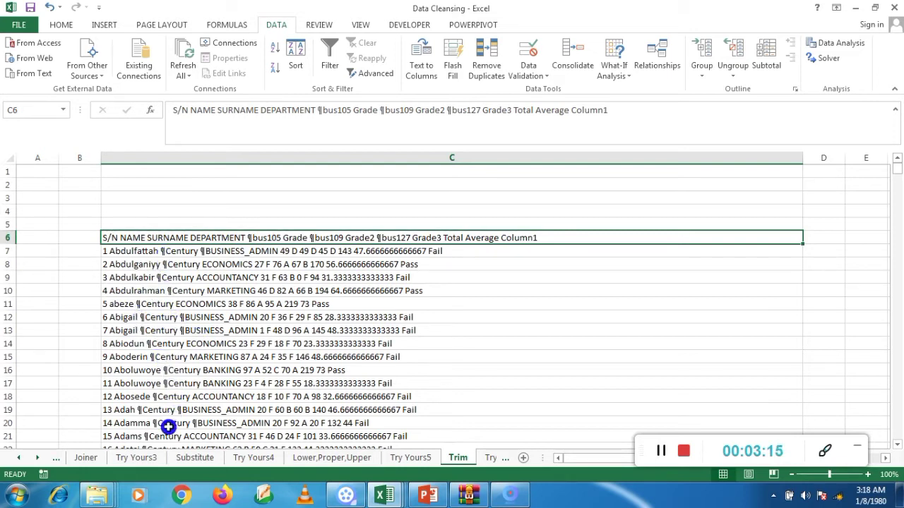
# Step: Fit column C of the Trim sheet to its trimmed contents and widen it slightly
pyautogui.click(156, 290)
pyautogui.click(125, 238)
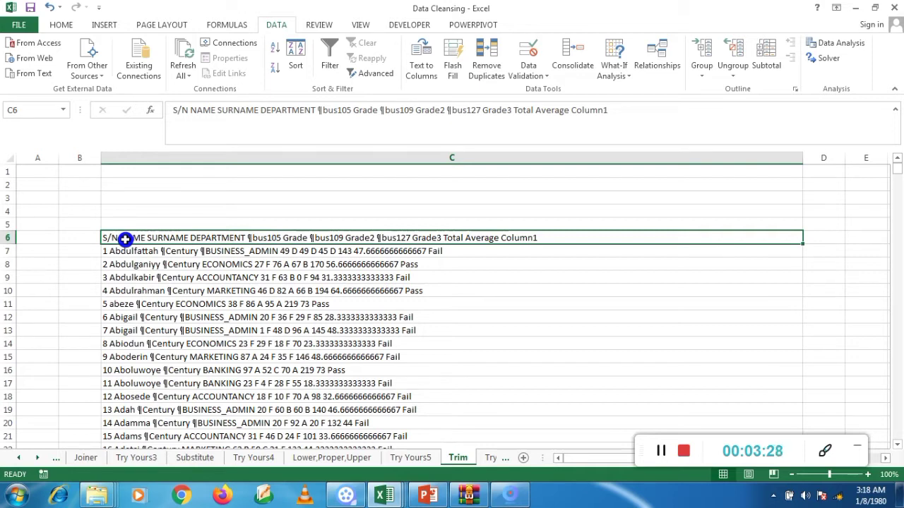
pyautogui.doubleClick(802, 151)
pyautogui.moveTo(556, 151); pyautogui.dragTo(572, 152)
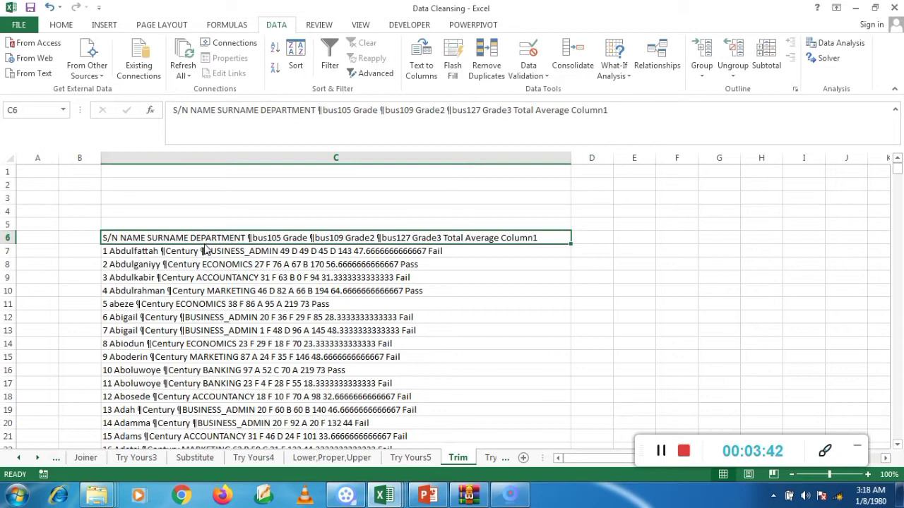
# Step: Copy the trimmed records C6:C488 and select cell C6 on the Clean sheet as the destination
pyautogui.hotkey('ctrl', 'shift', 'Down')
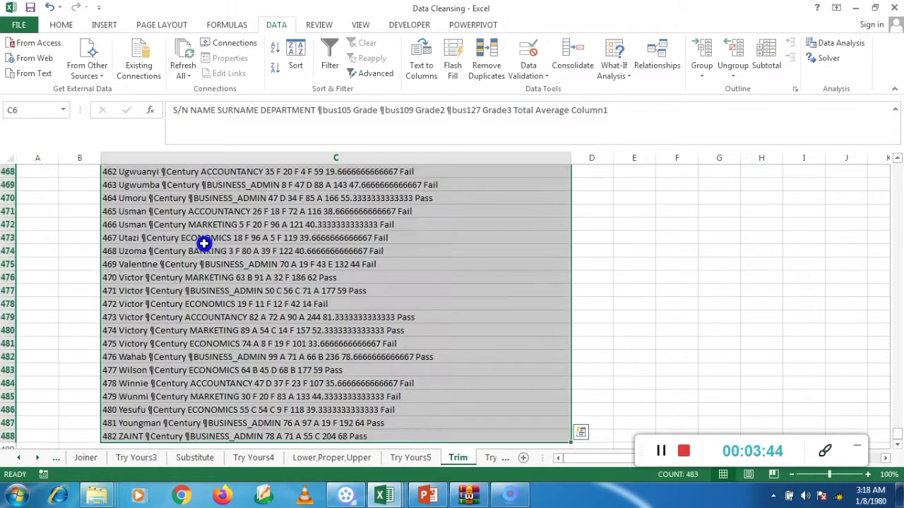
pyautogui.hotkey('ctrl', 'c')
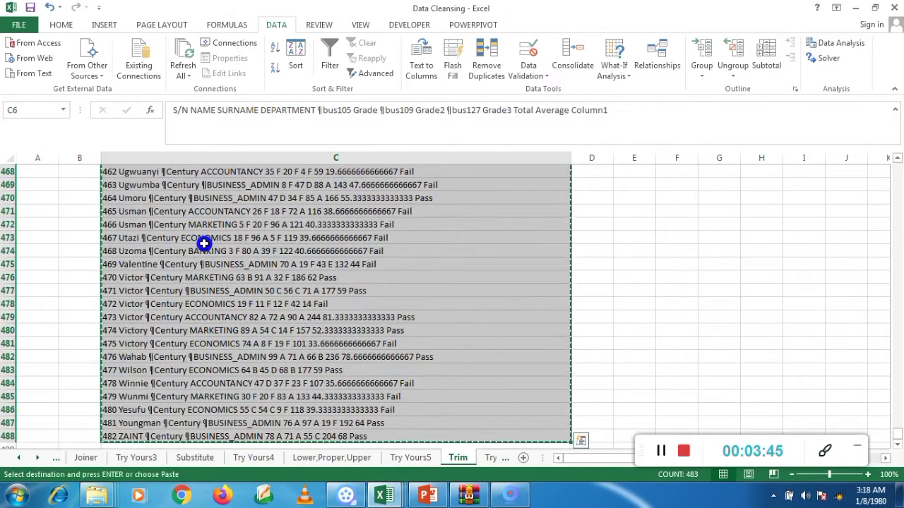
pyautogui.click(503, 459)
pyautogui.click(498, 459)
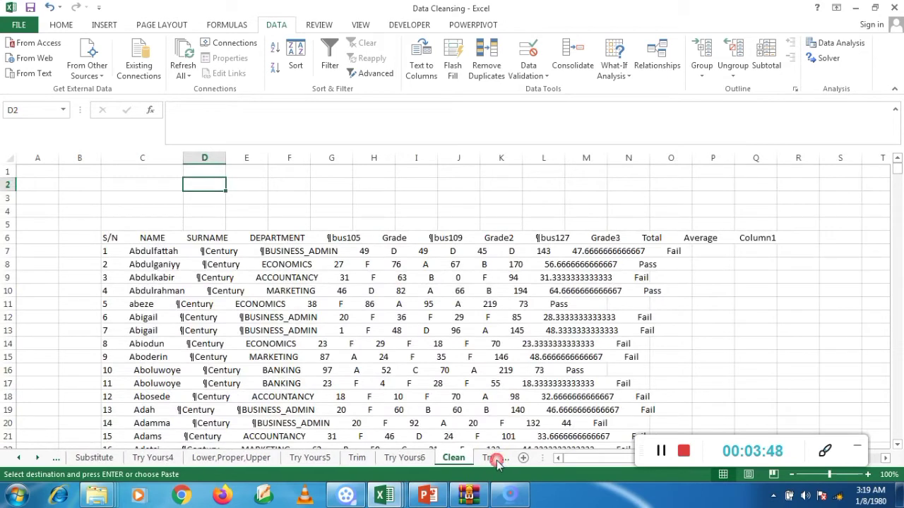
pyautogui.click(113, 238)
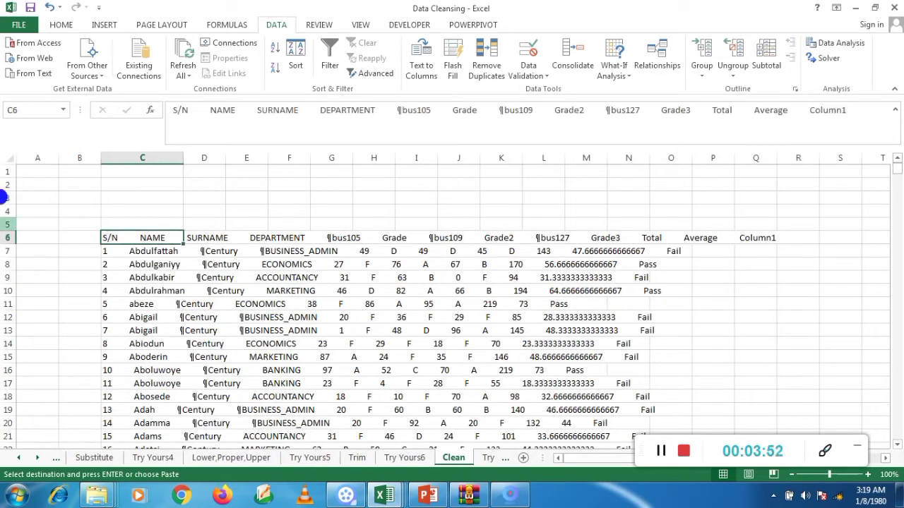
pyautogui.click(10, 158)
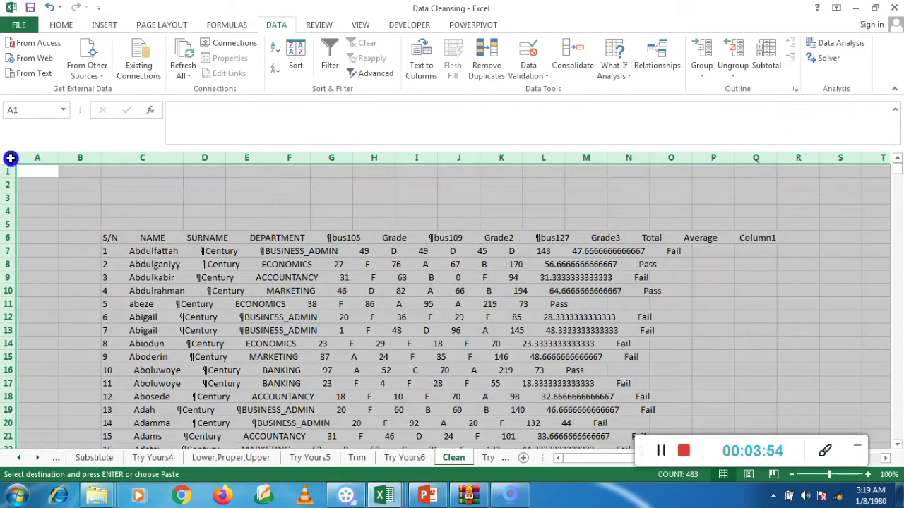
pyautogui.hotkey('ctrl', 'v')
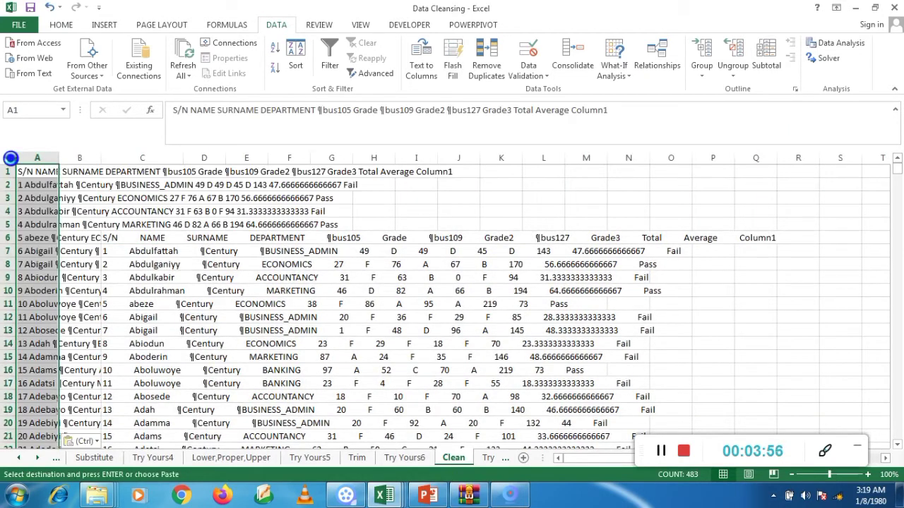
pyautogui.hotkey('ctrl', 'z')
# Step: Paste the trimmed records over the Clean sheet's data starting at C6 and fit column C to its contents
pyautogui.click(114, 239)
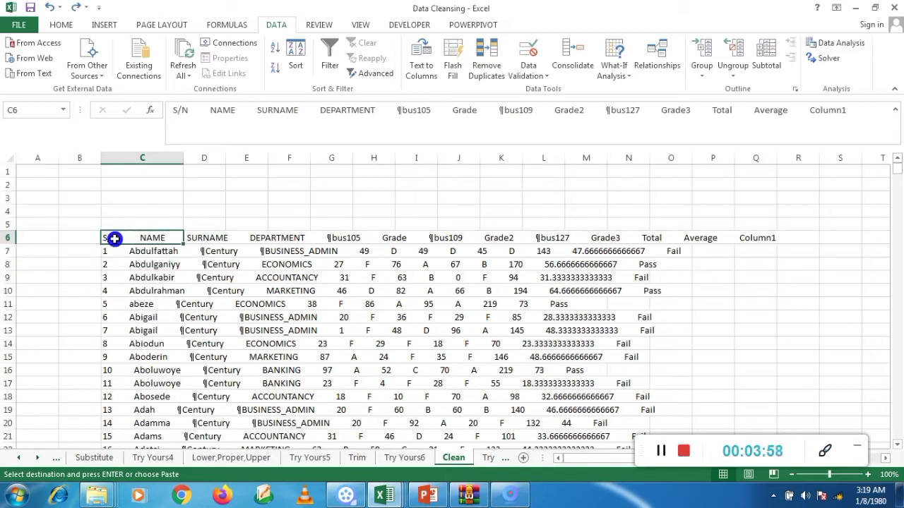
pyautogui.hotkey('ctrl', 'v')
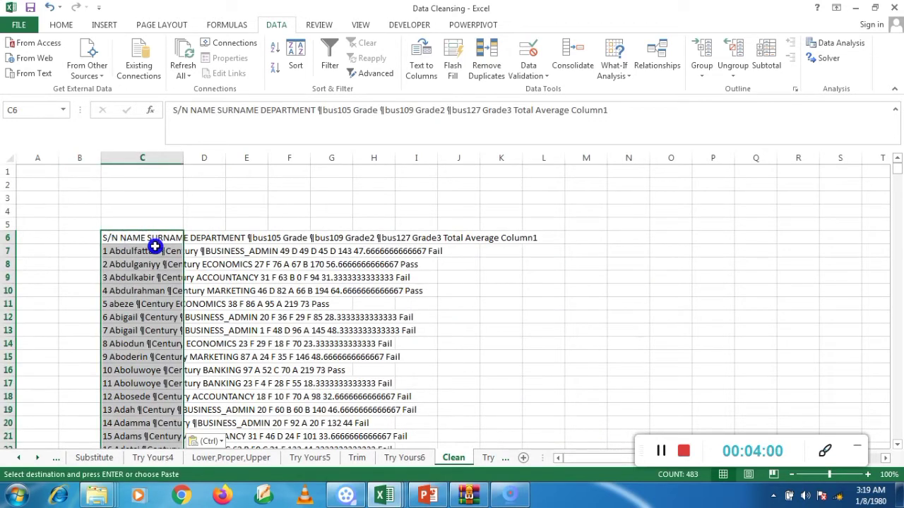
pyautogui.doubleClick(183, 158)
pyautogui.click(157, 249)
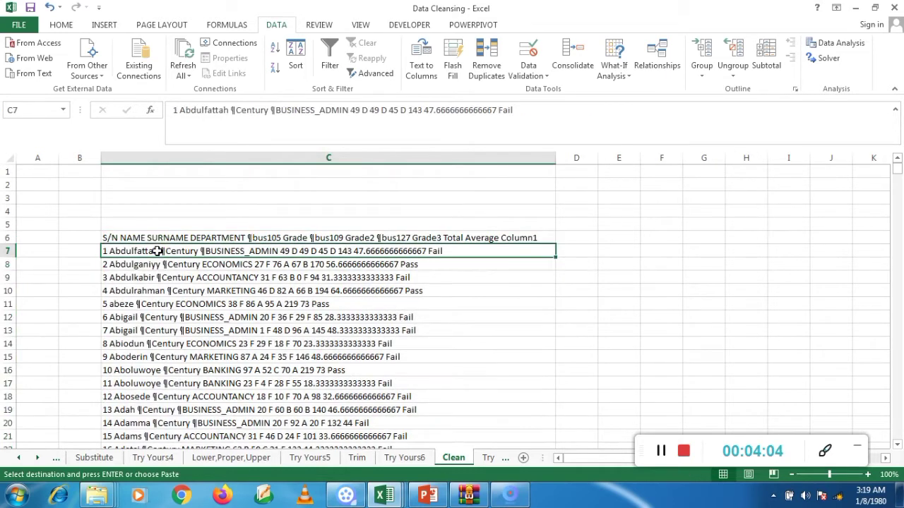
# Step: Enter the formula =CLEAN(C6) in cell E6 to strip nonprintable characters from the header record
pyautogui.click(614, 237)
pyautogui.click(615, 236)
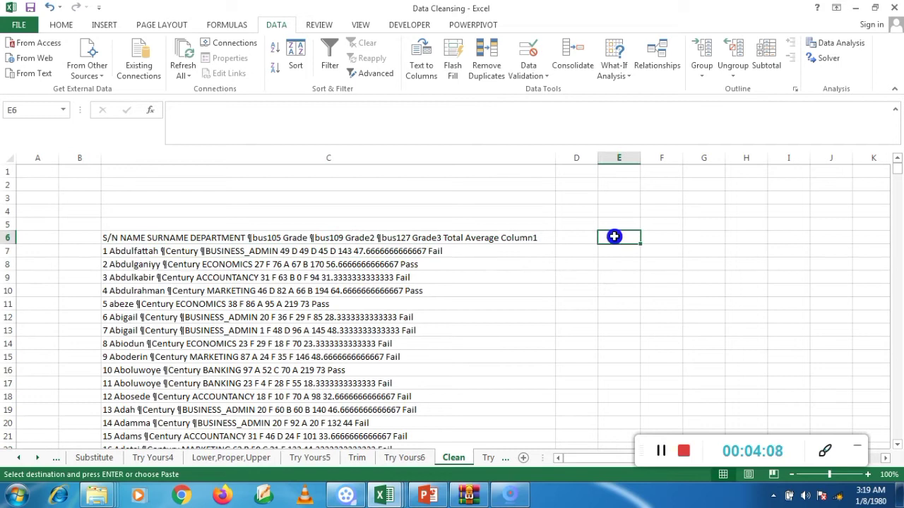
pyautogui.write('=')
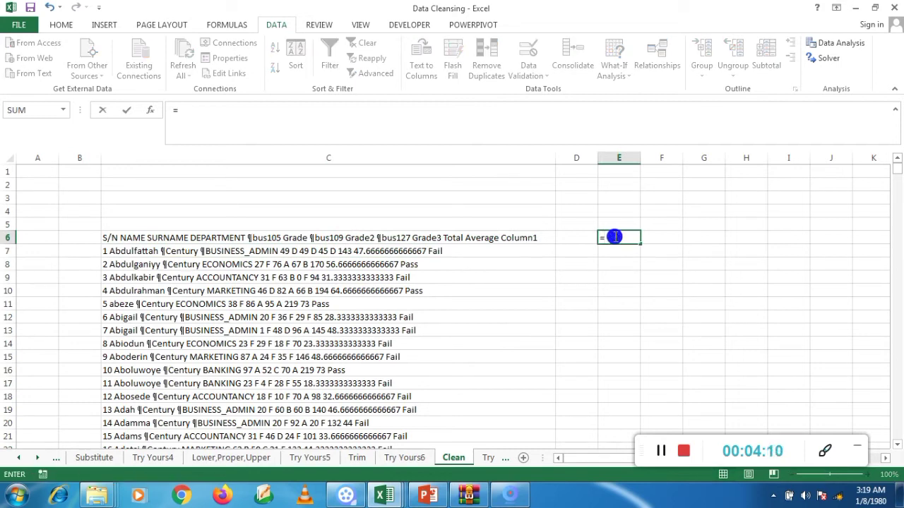
pyautogui.write('clea')
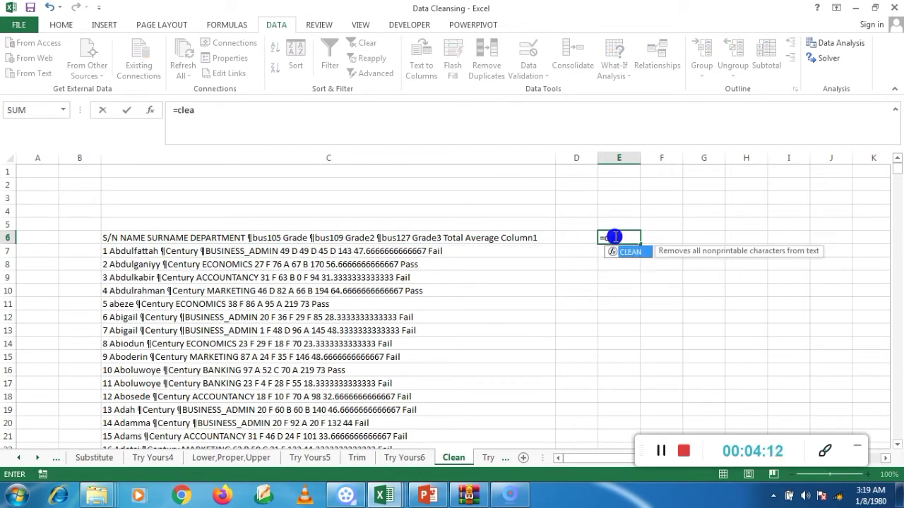
pyautogui.write('n(')
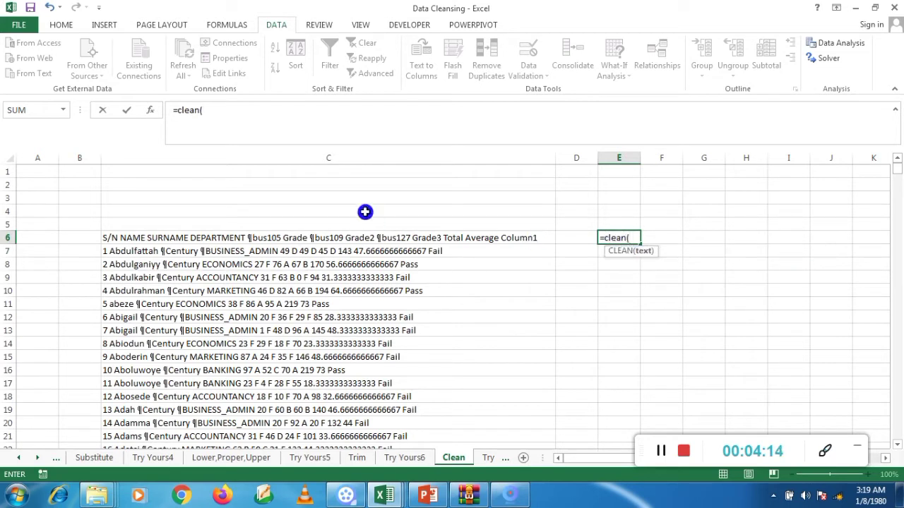
pyautogui.click(112, 238)
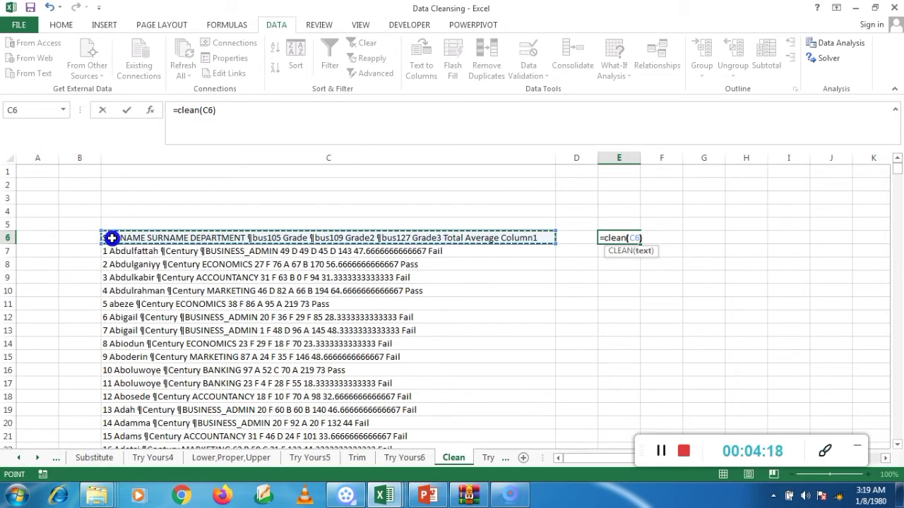
pyautogui.write(')')
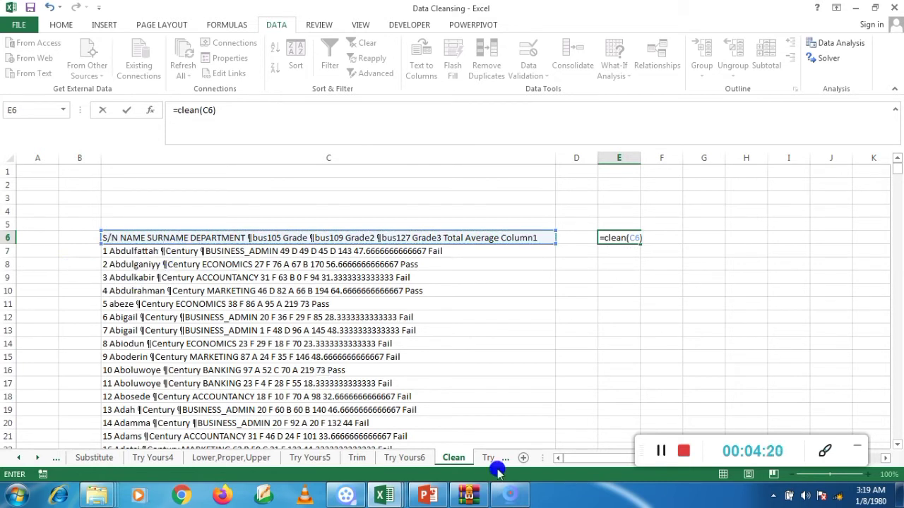
pyautogui.press('Return')
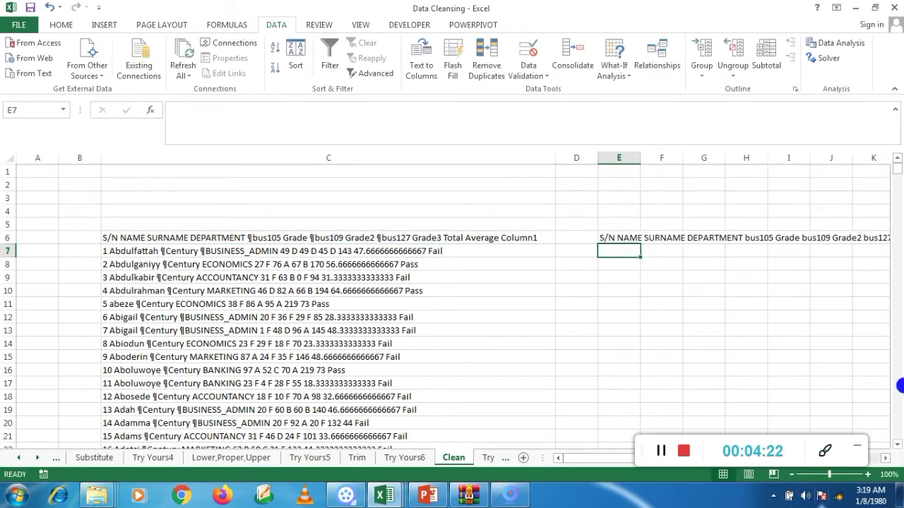
# Step: Fill the CLEAN formula from E6 down to row 488, alongside all the records in column C
pyautogui.click(617, 238)
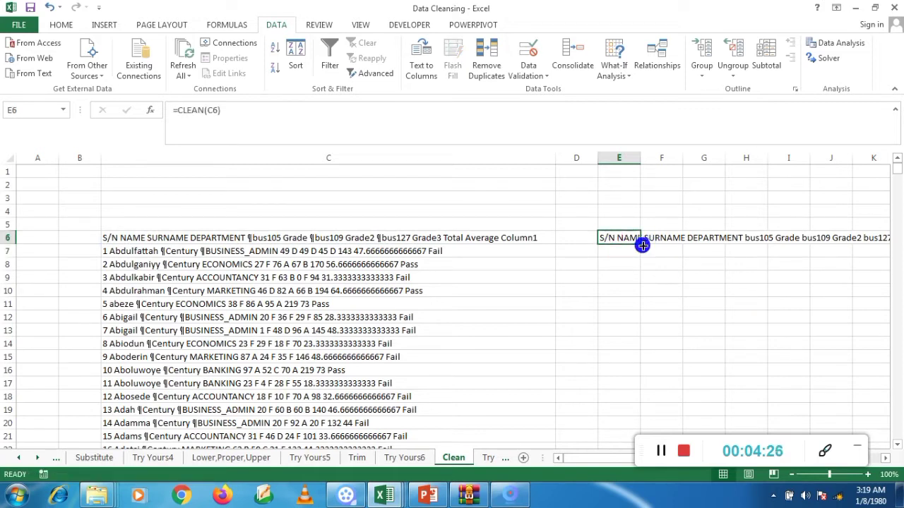
pyautogui.moveTo(642, 245); pyautogui.dragTo(616, 421)
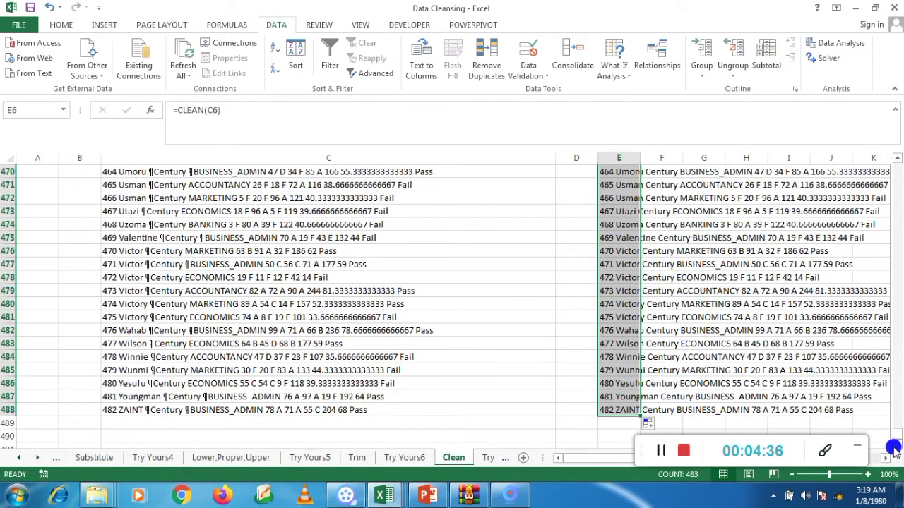
pyautogui.moveTo(895, 440); pyautogui.dragTo(893, 173)
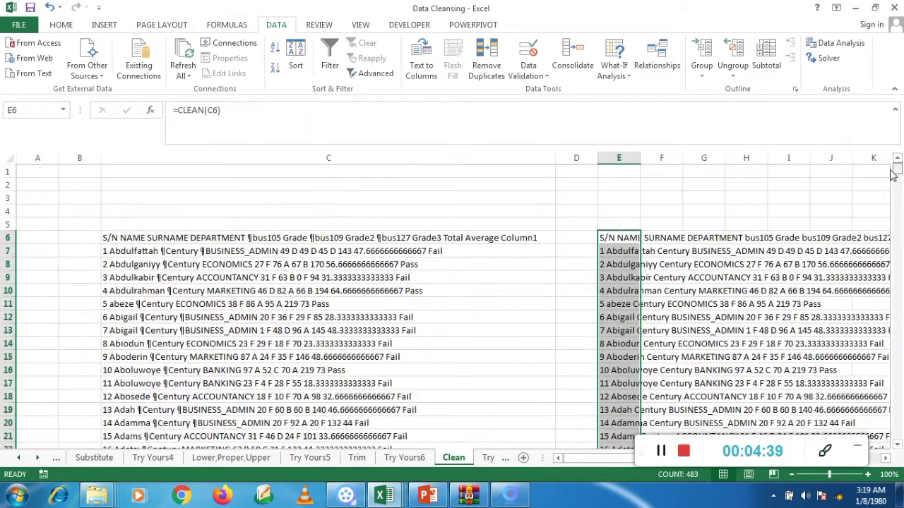
# Step: Copy the CLEAN formula range E6:E488 and paste it as values over the original data, starting at C6
pyautogui.rightClick(627, 236)
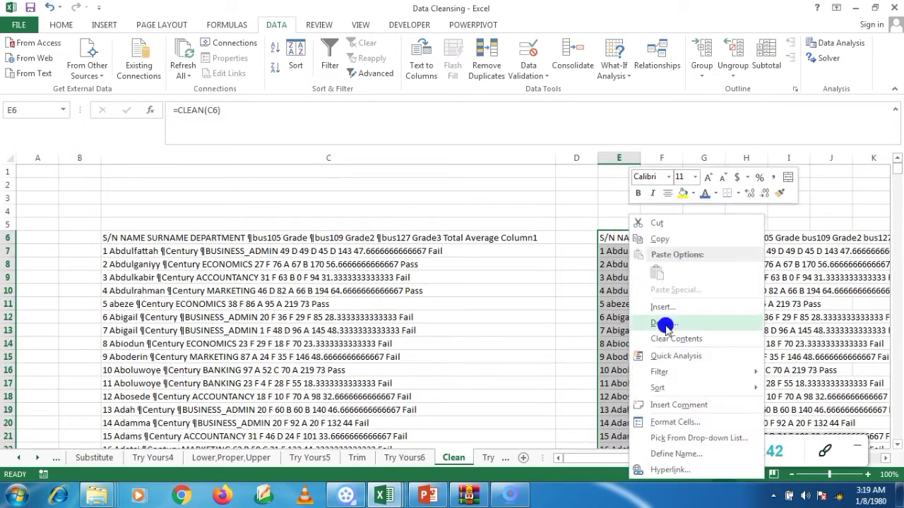
pyautogui.click(661, 233)
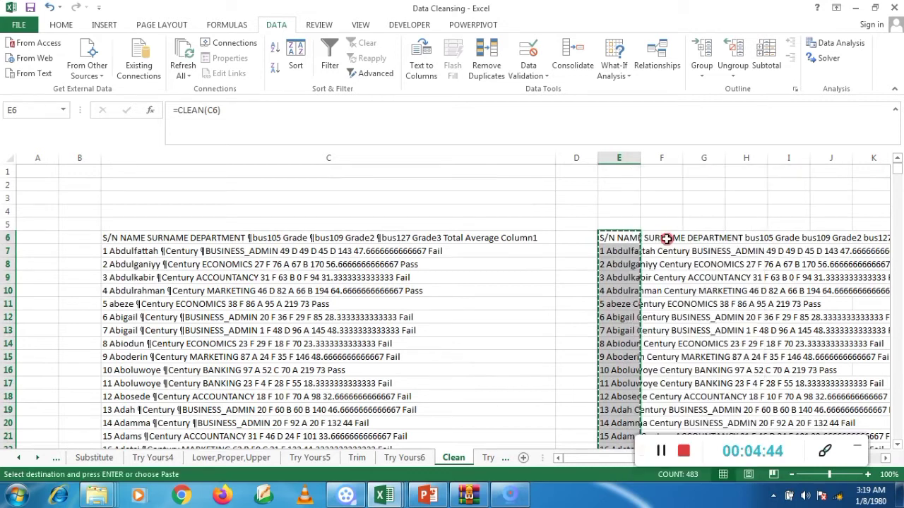
pyautogui.click(133, 235)
pyautogui.rightClick(132, 235)
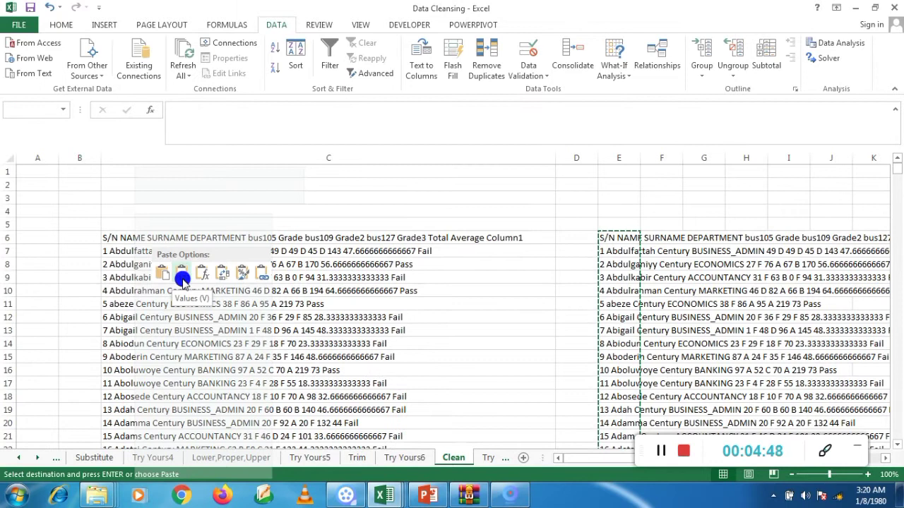
pyautogui.click(182, 278)
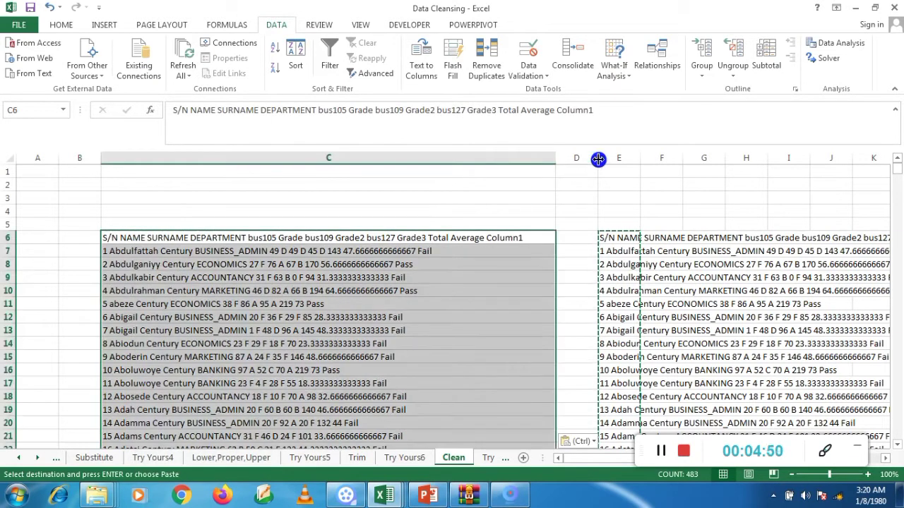
# Step: Clear the CLEAN formulas from column E and select the first cleaned record in C7
pyautogui.click(618, 158)
pyautogui.rightClick(612, 158)
pyautogui.press('Delete')
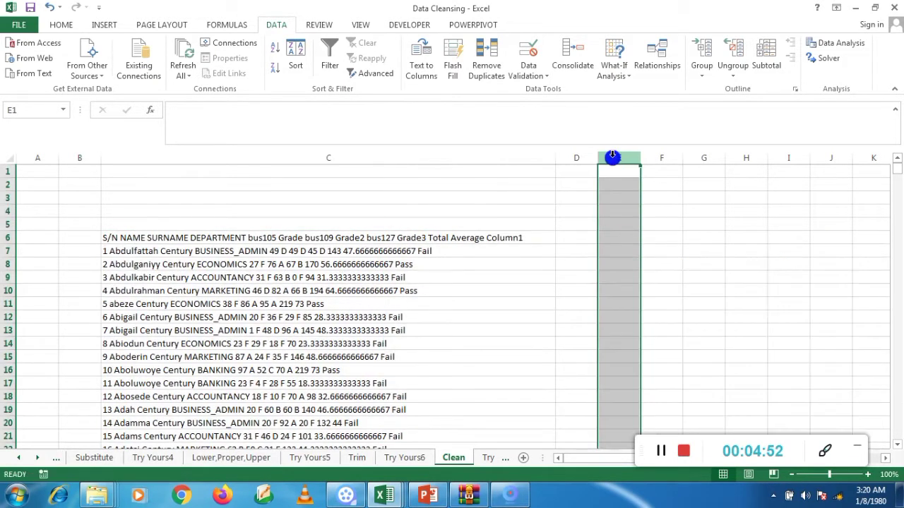
pyautogui.click(216, 248)
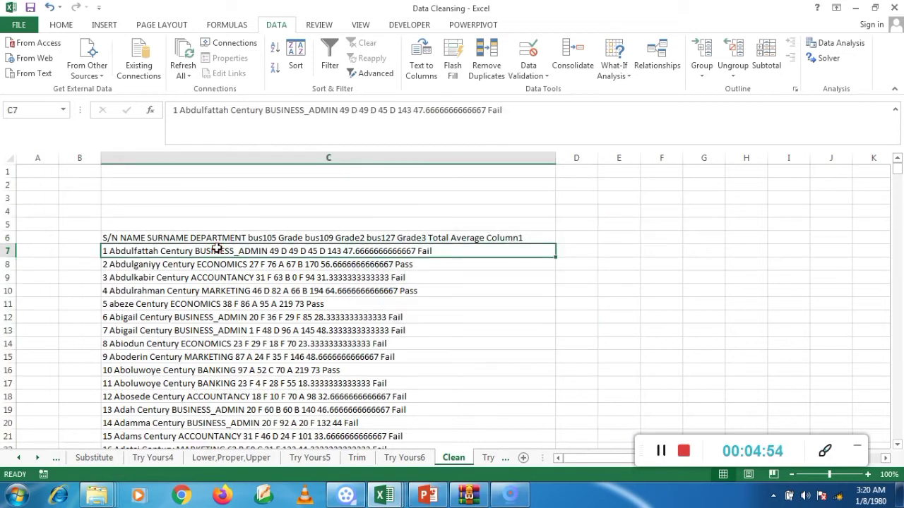
# Step: Start Text to Columns on the cleaned records in C6:C488
pyautogui.click(213, 235)
pyautogui.click(213, 233)
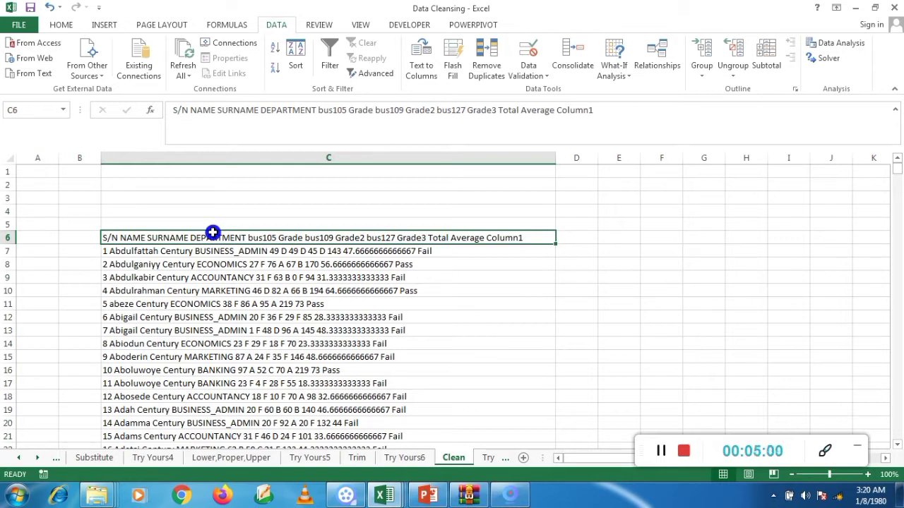
pyautogui.hotkey('ctrl', 'shift', 'Down')
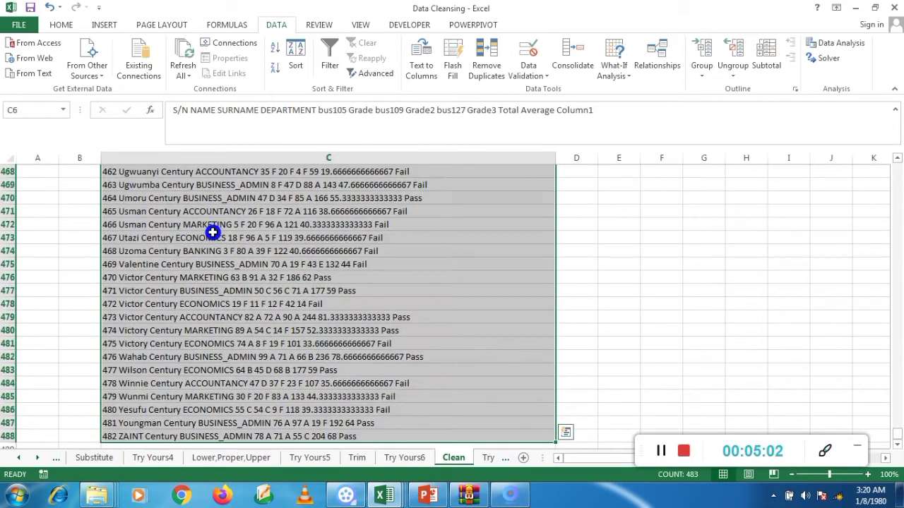
pyautogui.click(422, 65)
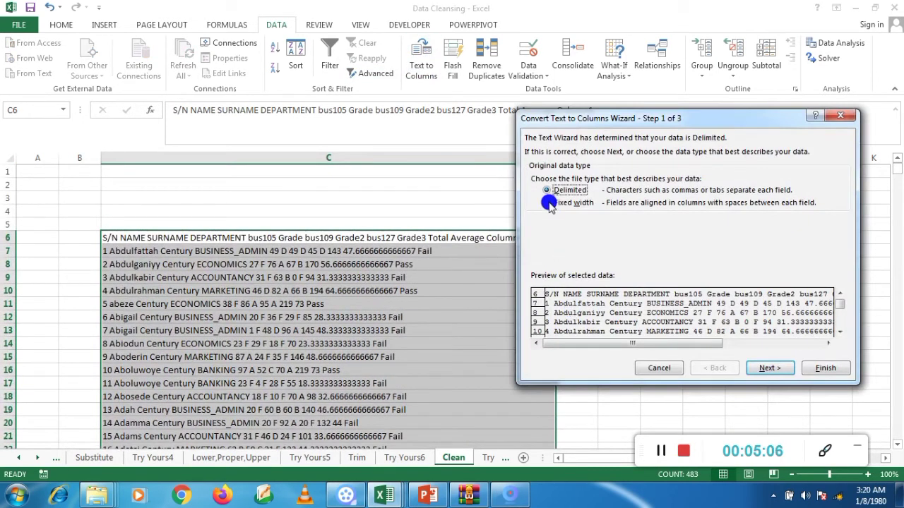
# Step: Try the Fixed width option with column breaks at about 12 and 39, and return to the data type choice
pyautogui.click(548, 203)
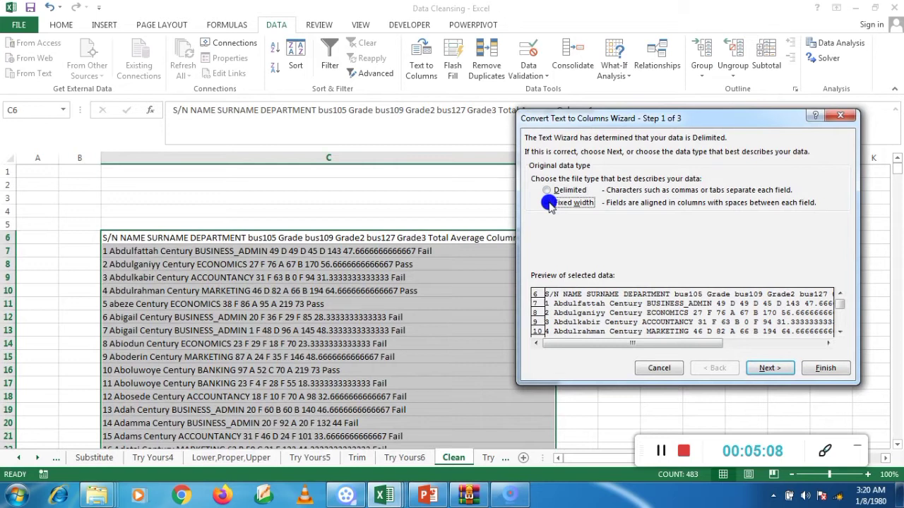
pyautogui.click(769, 369)
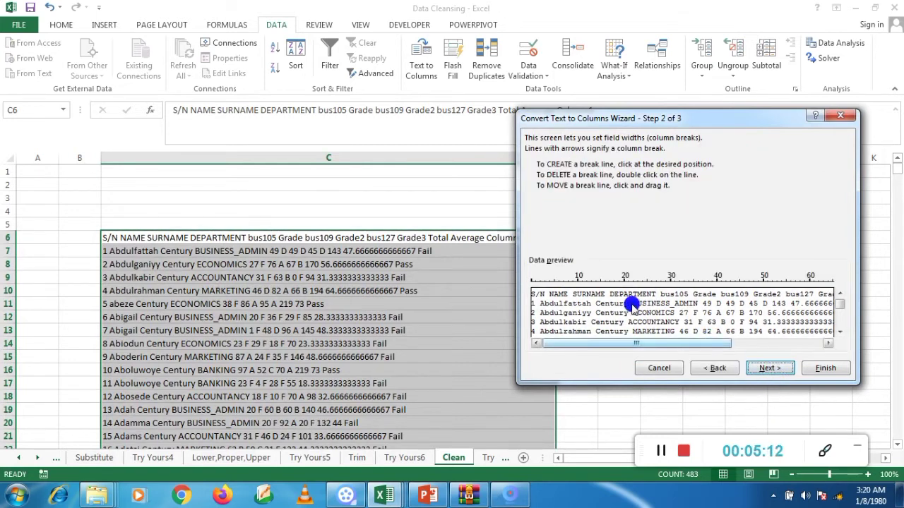
pyautogui.moveTo(577, 280)
pyautogui.mouseDown()
pyautogui.moveTo(599, 283)
pyautogui.moveTo(602, 291)
pyautogui.moveTo(588, 293)
pyautogui.mouseUp()
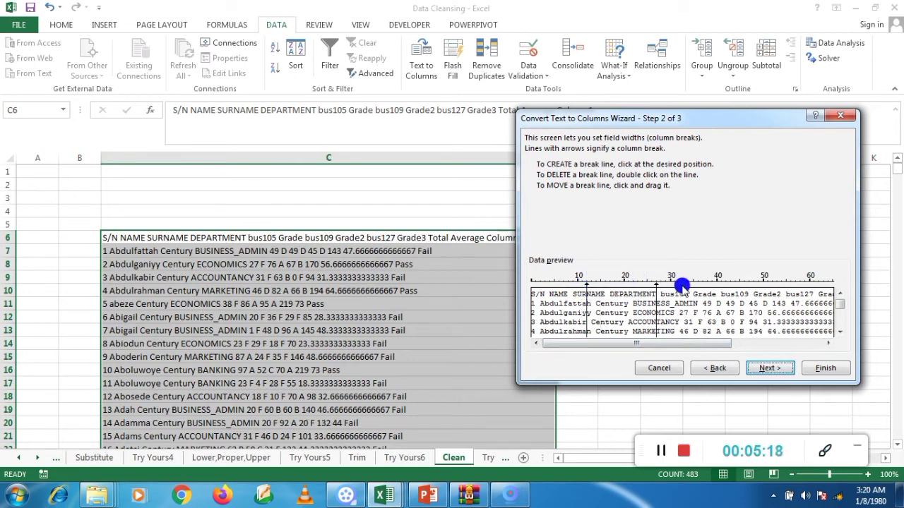
pyautogui.moveTo(656, 287); pyautogui.dragTo(713, 303)
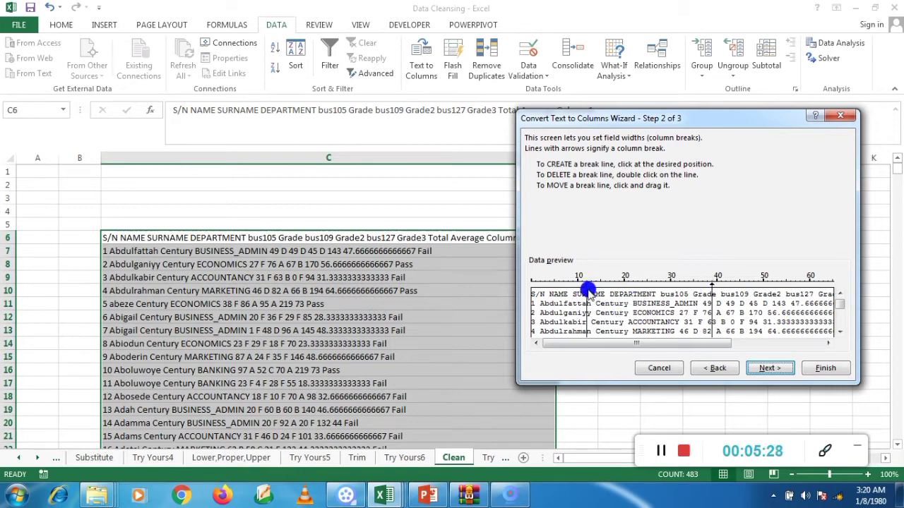
pyautogui.click(715, 370)
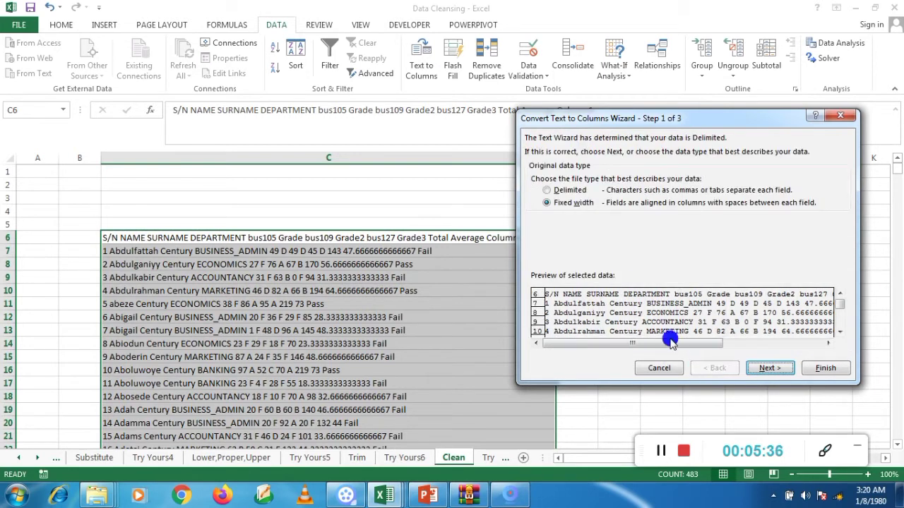
# Step: Switch the original data type to Delimited and continue to the delimiter settings
pyautogui.click(548, 192)
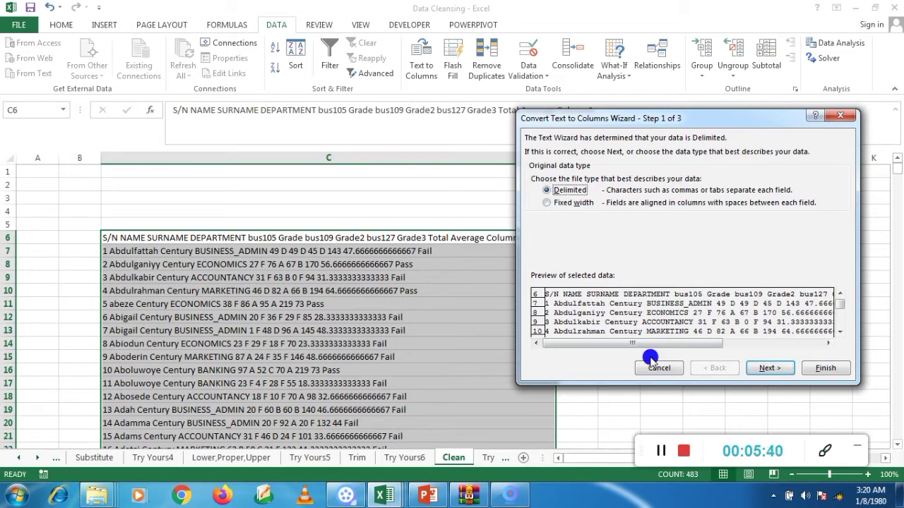
pyautogui.click(768, 368)
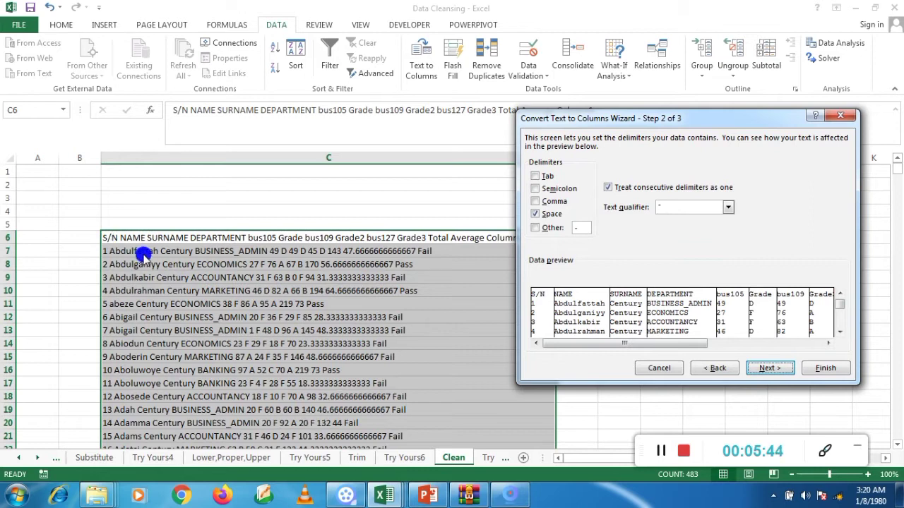
# Step: Try the Semicolon, Tab and Other delimiters in place of Space, and clear the custom delimiter character
pyautogui.click(535, 215)
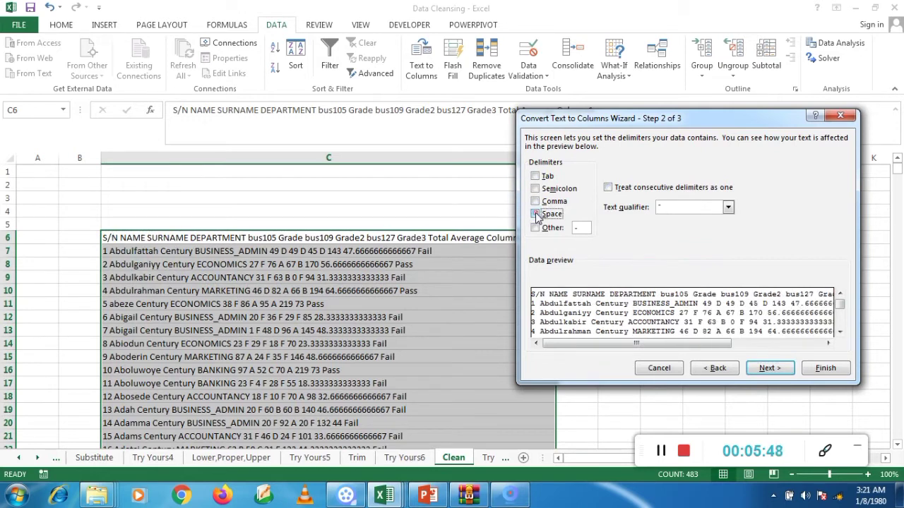
pyautogui.click(536, 188)
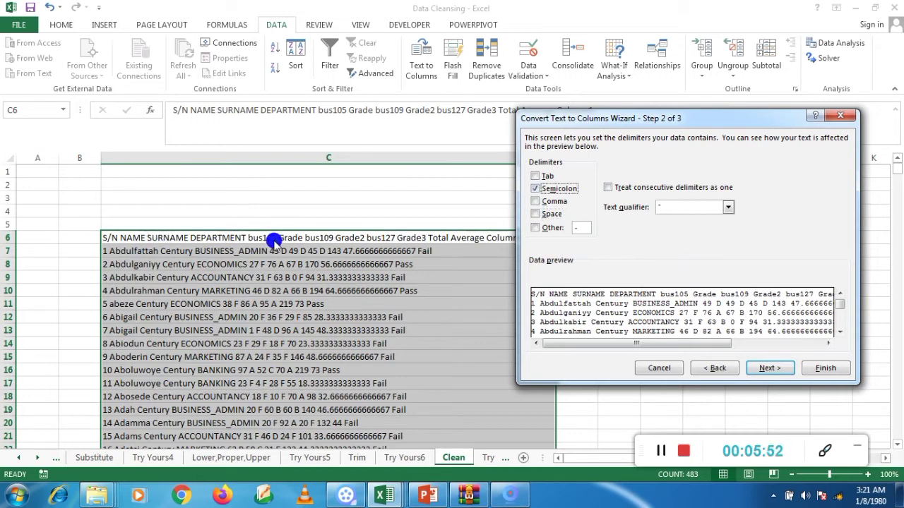
pyautogui.click(536, 177)
pyautogui.click(535, 227)
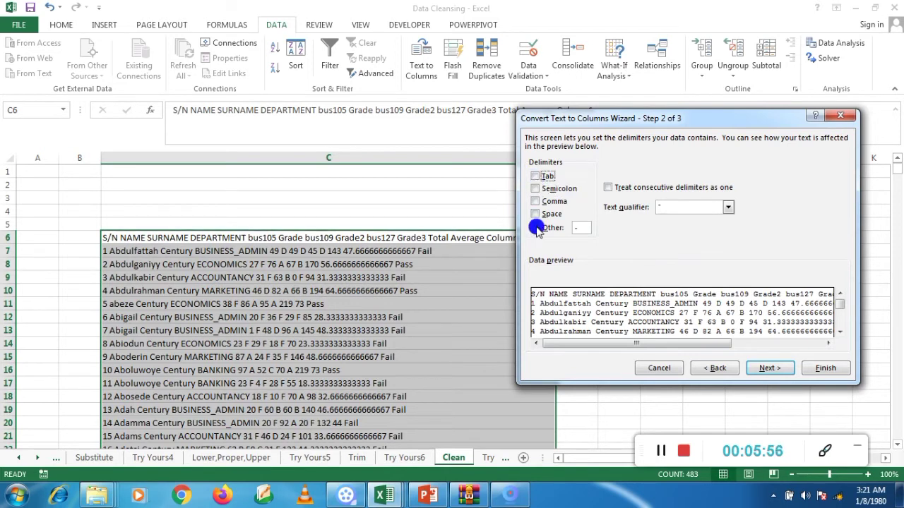
pyautogui.click(586, 229)
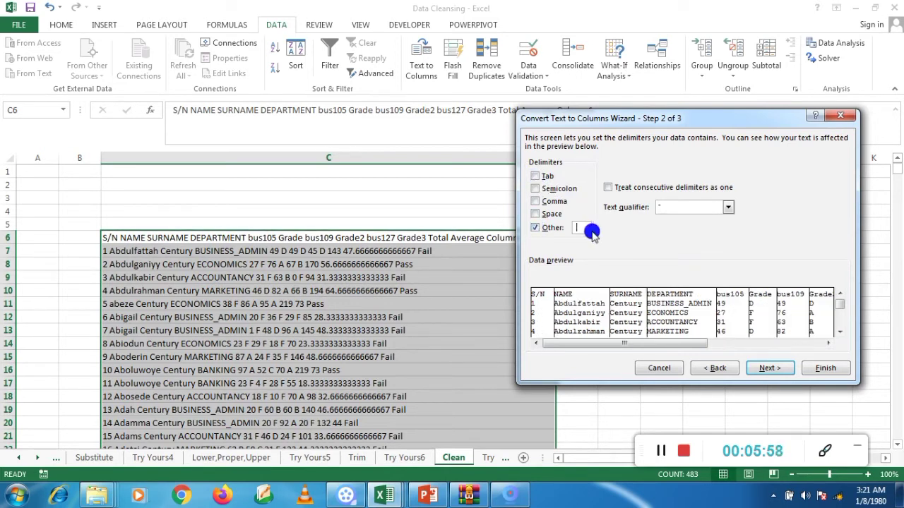
pyautogui.press('BackSpace')
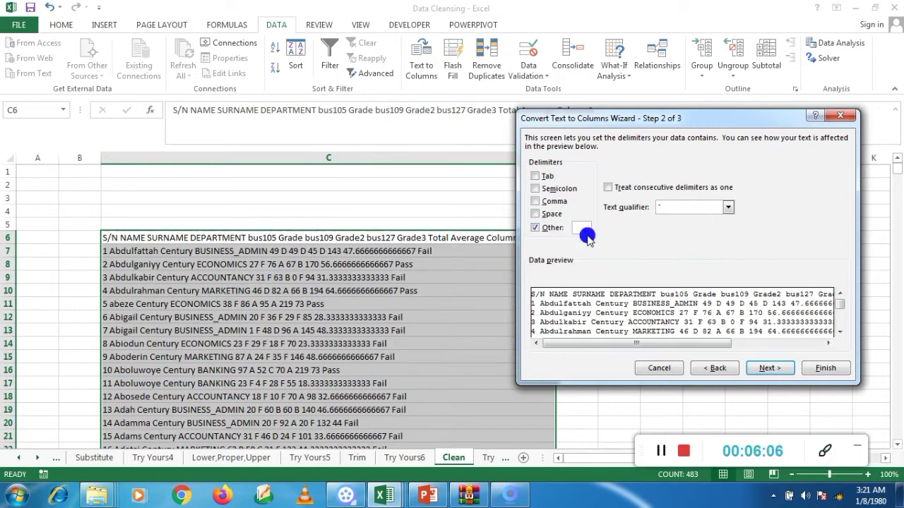
# Step: Split the records using only Space as the delimiter, with General format and destination $C$6
pyautogui.click(534, 214)
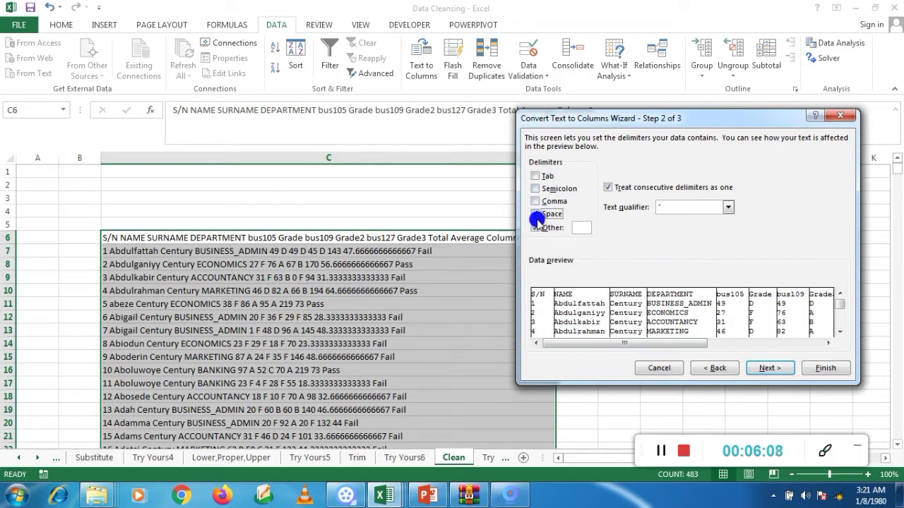
pyautogui.click(535, 227)
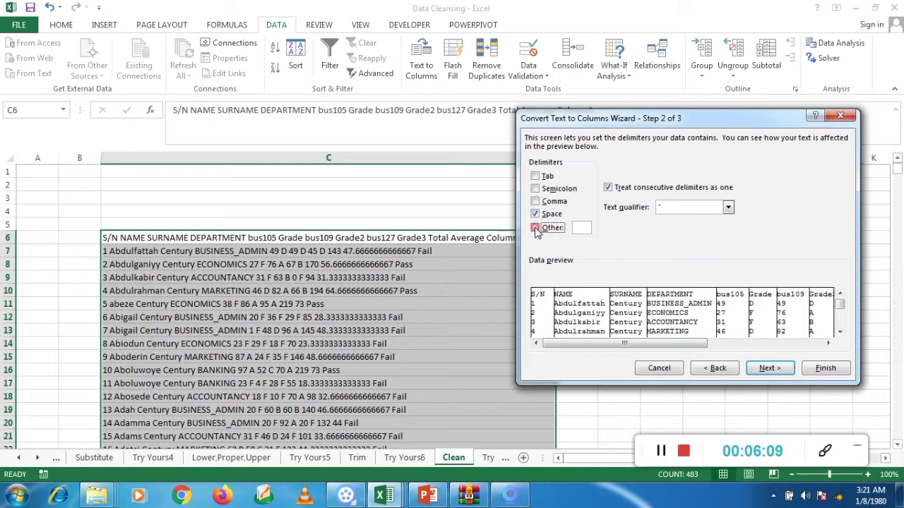
pyautogui.click(766, 370)
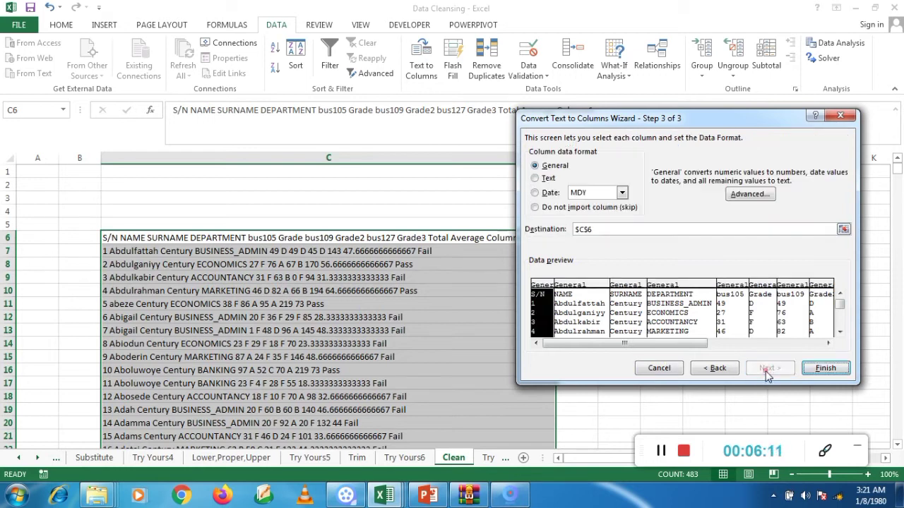
pyautogui.click(824, 366)
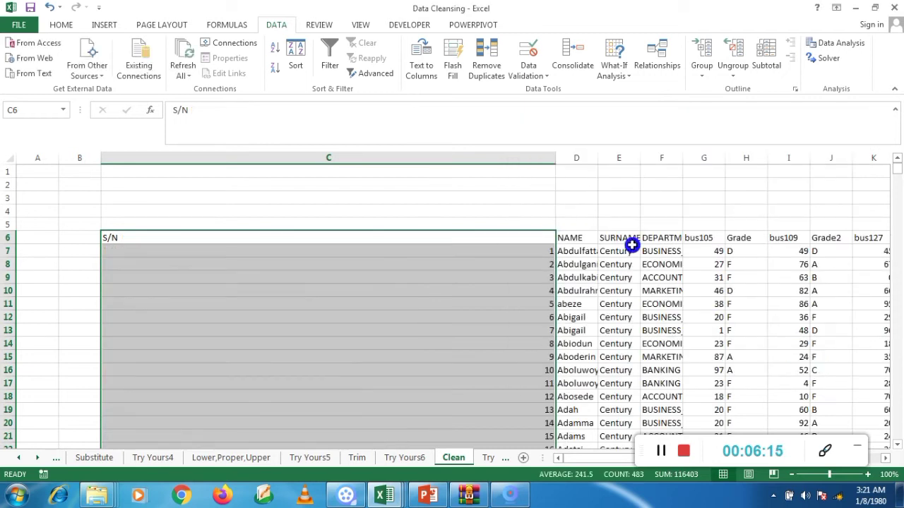
# Step: Set the width of the S/N column C to 7
pyautogui.click(491, 163)
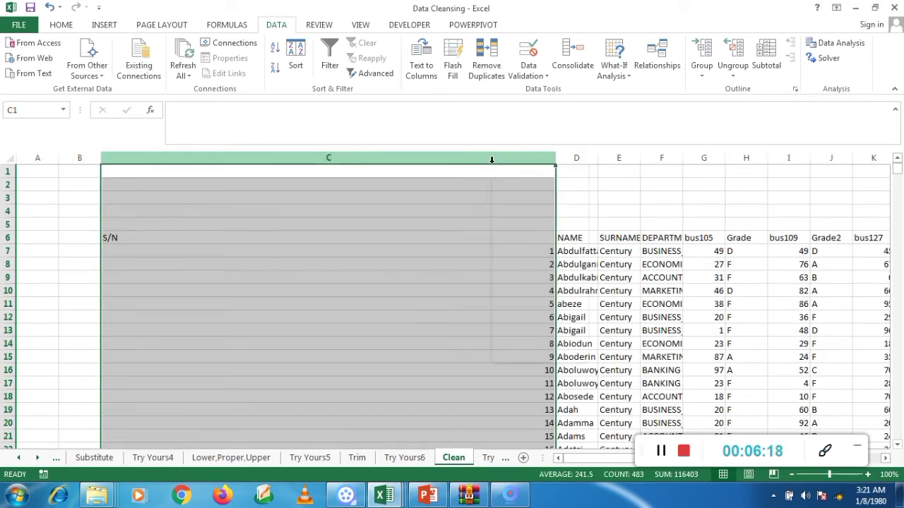
pyautogui.rightClick(491, 160)
pyautogui.click(539, 322)
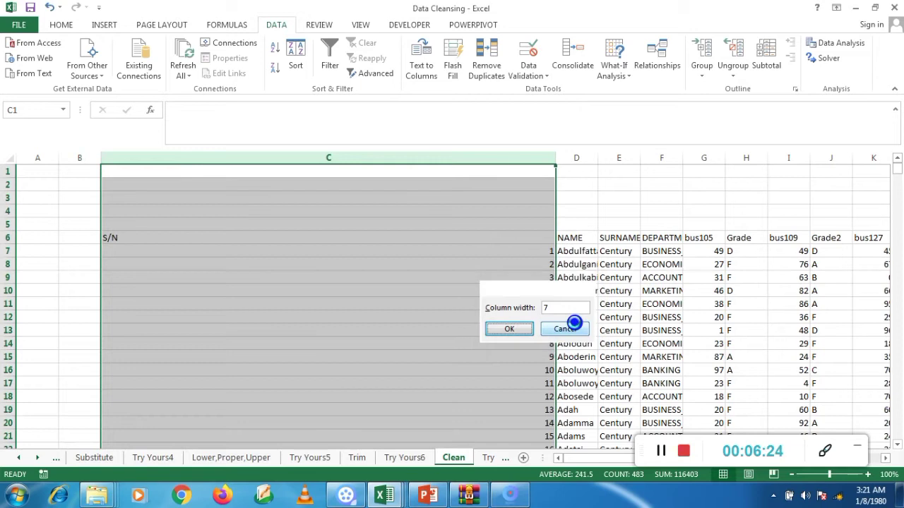
pyautogui.press('Return')
# Step: Autofit the widths of columns C through O to their contents
pyautogui.click(190, 221)
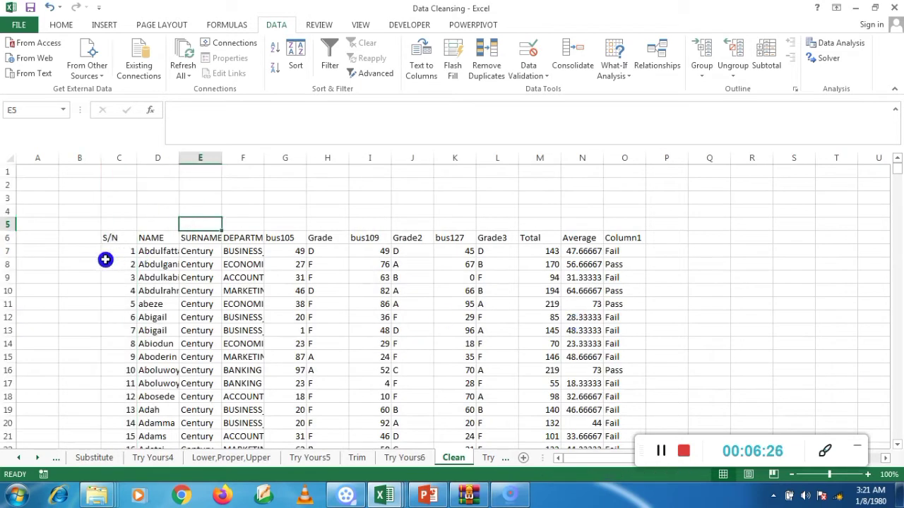
pyautogui.moveTo(122, 158); pyautogui.dragTo(622, 186)
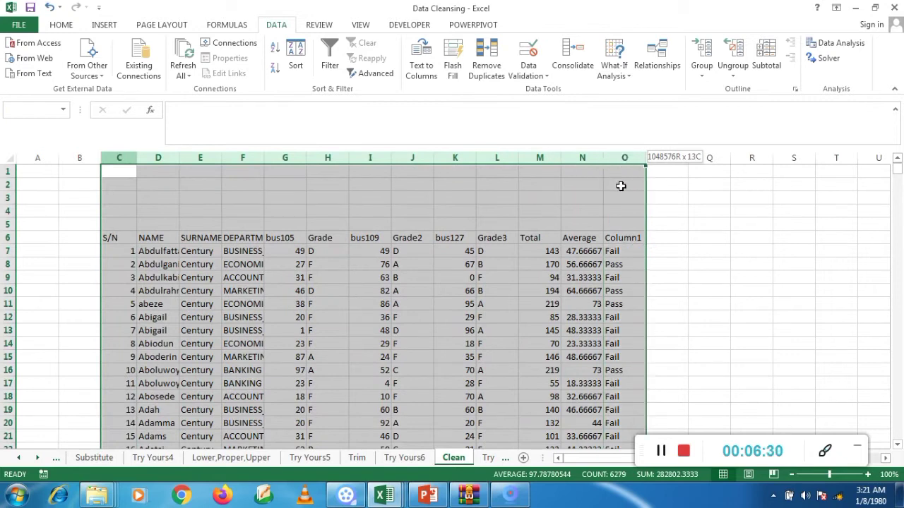
pyautogui.doubleClick(644, 156)
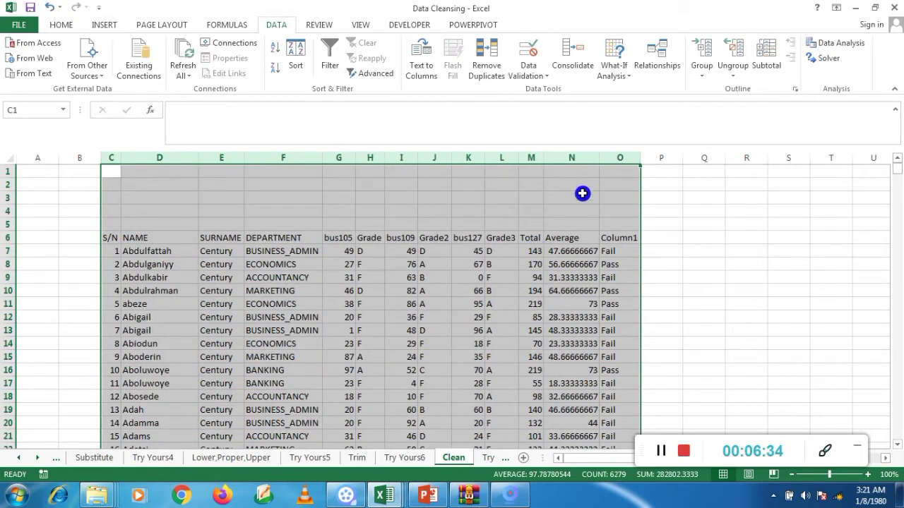
# Step: Convert the split data in C6:O488 into a table with headers
pyautogui.click(350, 375)
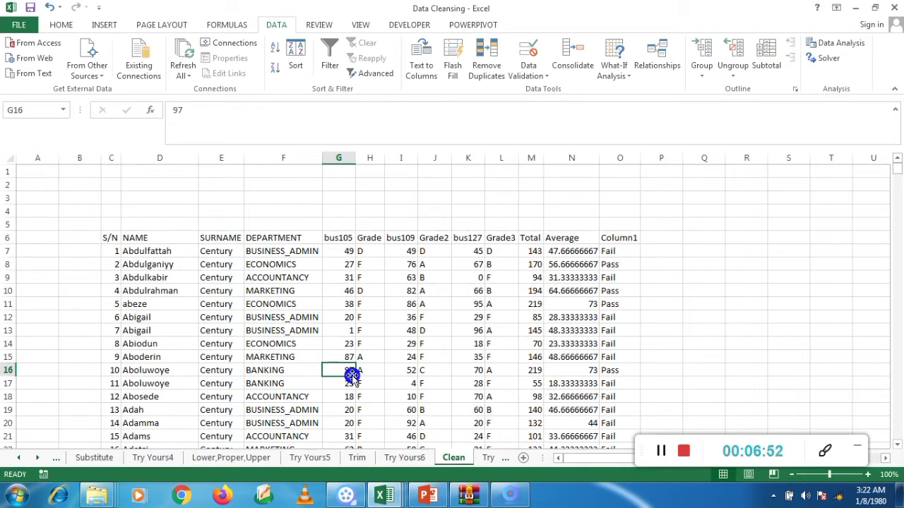
pyautogui.hotkey('ctrl', 'a')
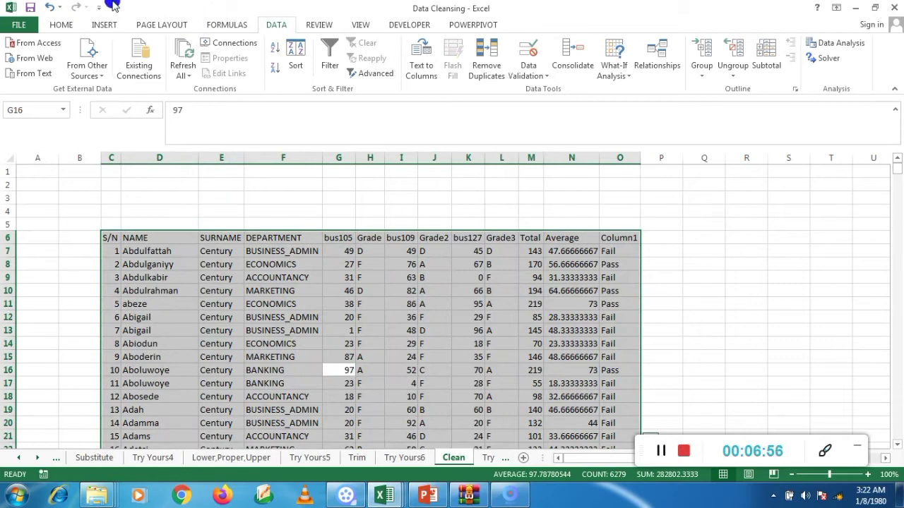
pyautogui.hotkey('ctrl', 't')
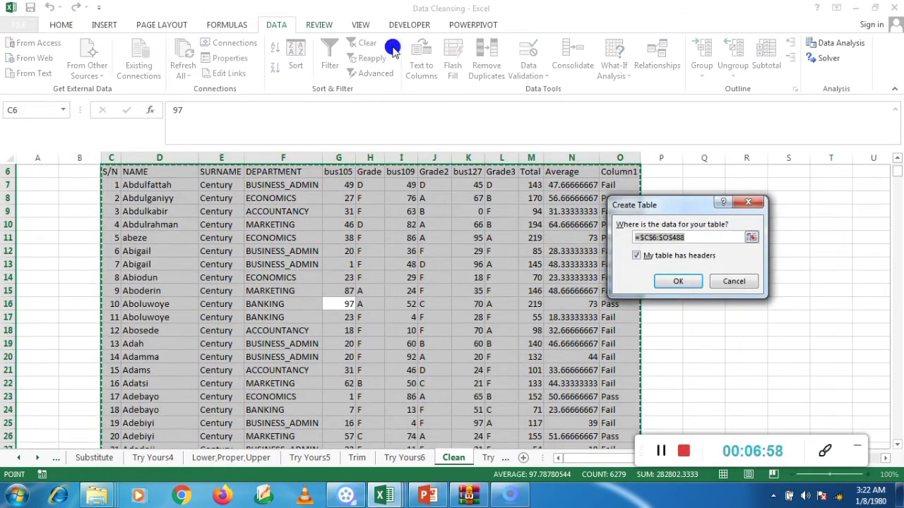
pyautogui.click(683, 282)
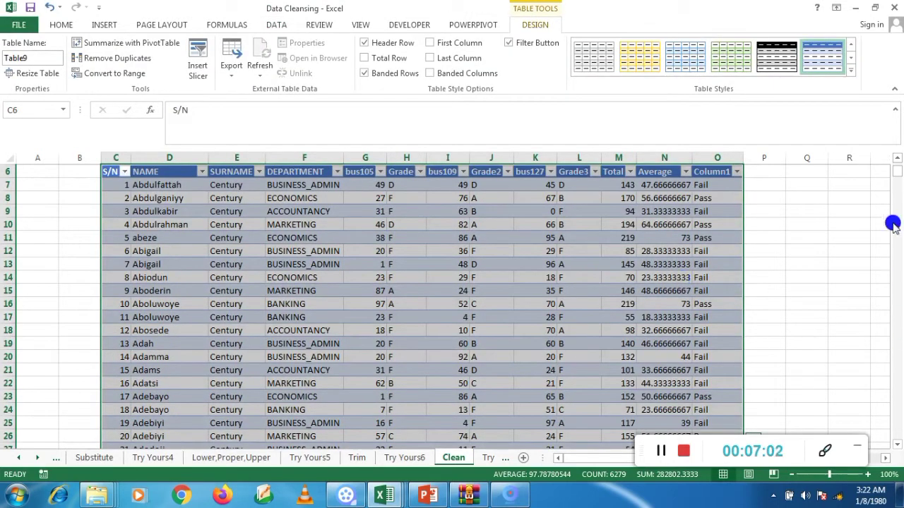
pyautogui.moveTo(898, 180); pyautogui.dragTo(897, 168)
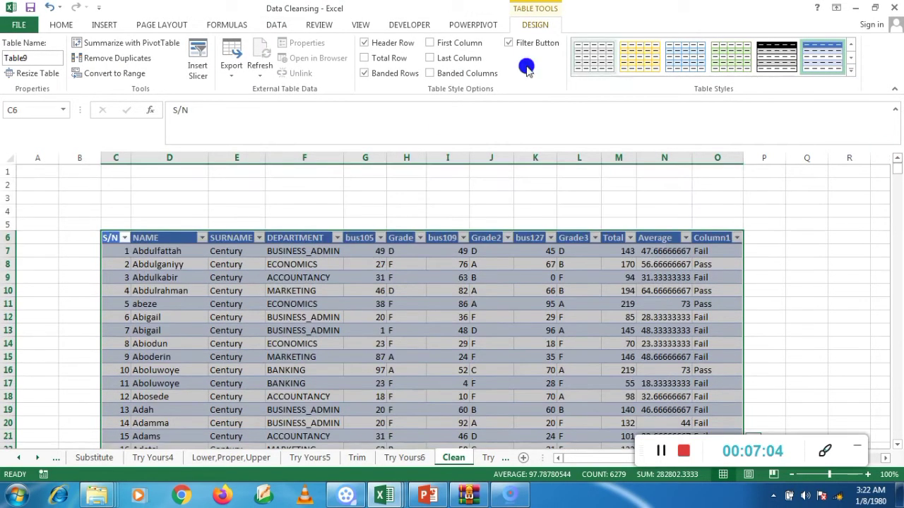
# Step: Run Remove Duplicates on the table with all columns selected and dismiss the result message
pyautogui.click(272, 25)
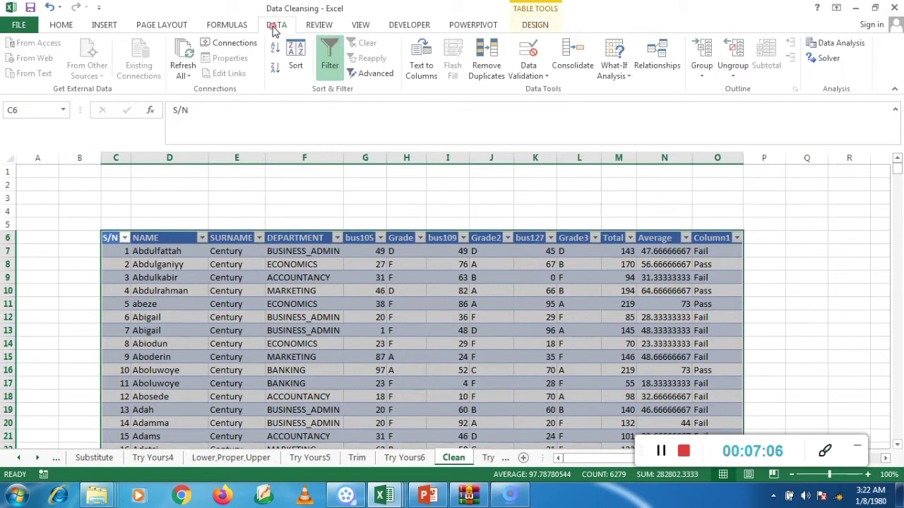
pyautogui.click(487, 73)
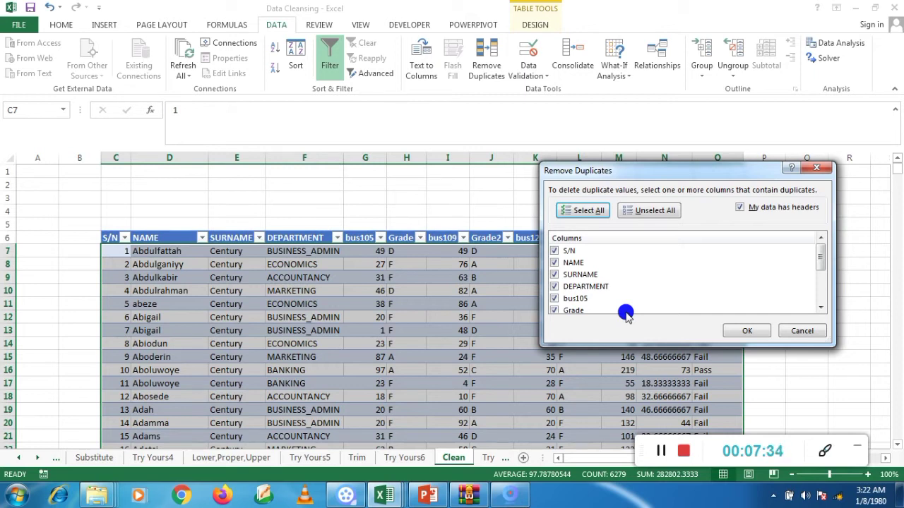
pyautogui.click(657, 212)
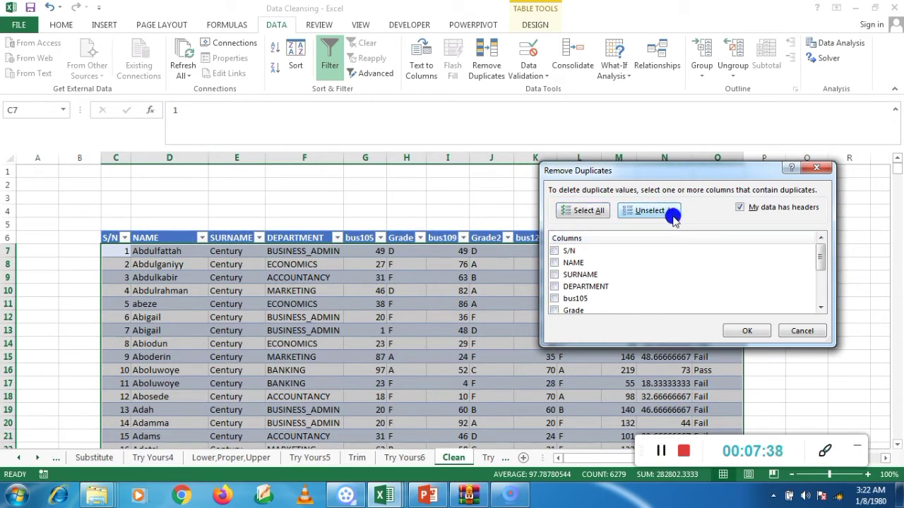
pyautogui.moveTo(822, 251)
pyautogui.mouseDown()
pyautogui.moveTo(821, 274)
pyautogui.moveTo(821, 242)
pyautogui.mouseUp()
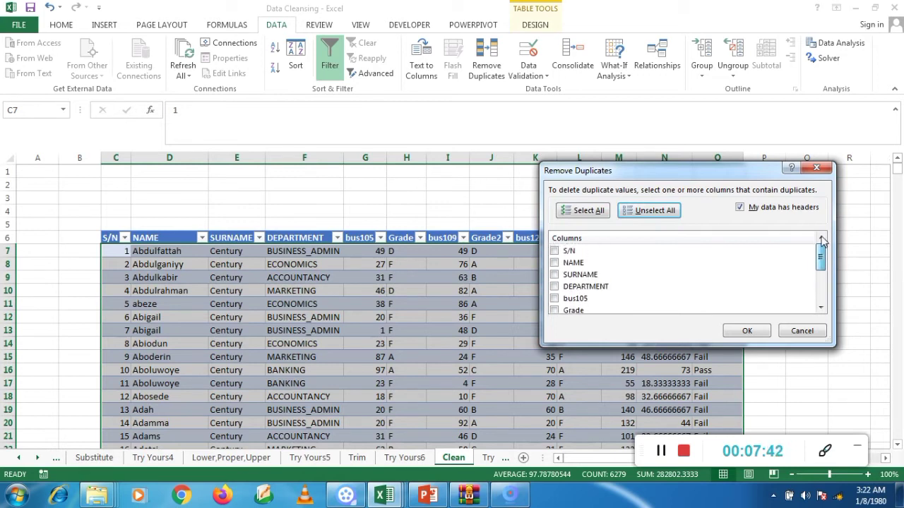
pyautogui.click(582, 210)
pyautogui.click(755, 332)
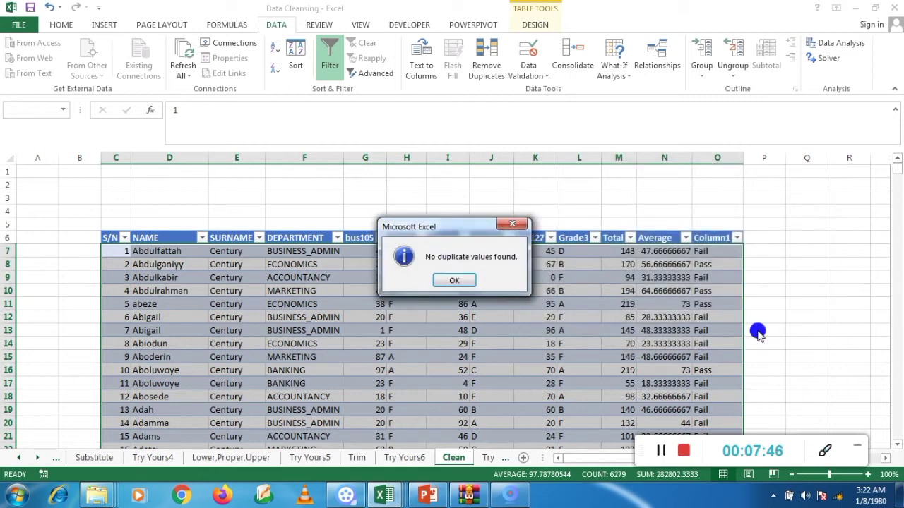
pyautogui.click(454, 280)
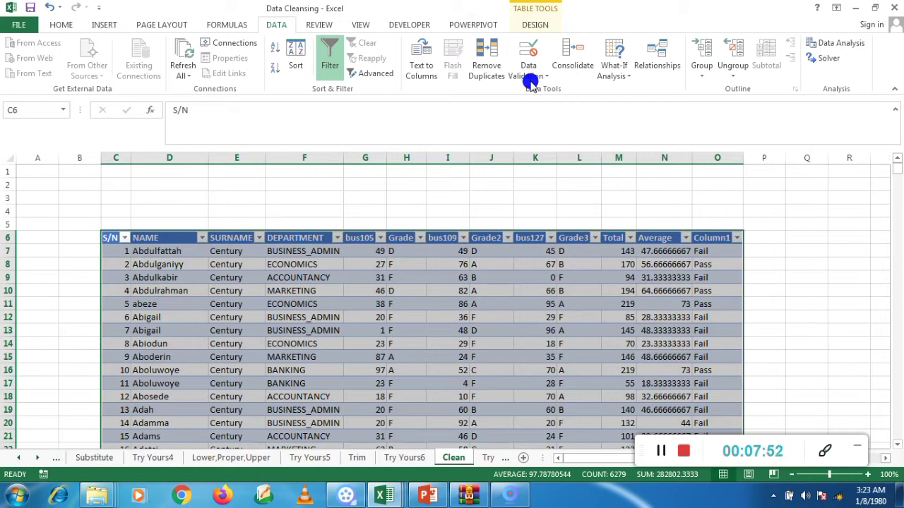
pyautogui.click(494, 65)
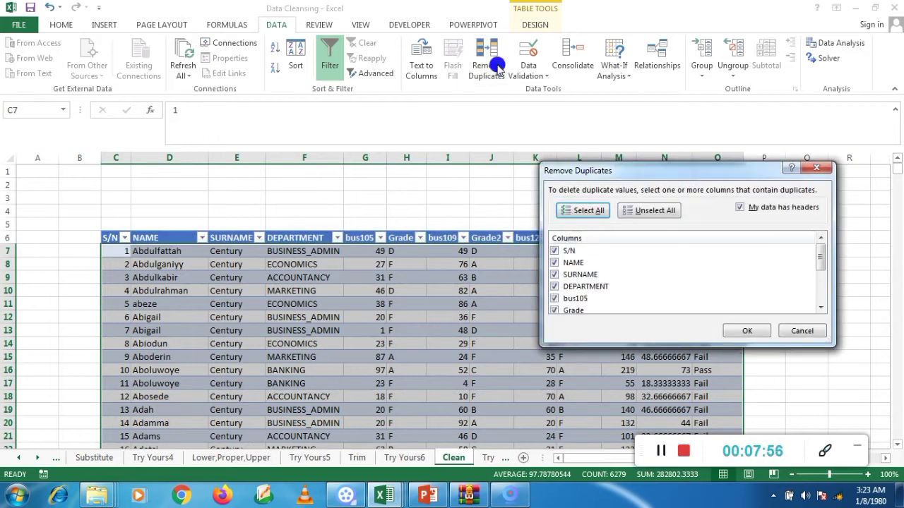
pyautogui.click(650, 211)
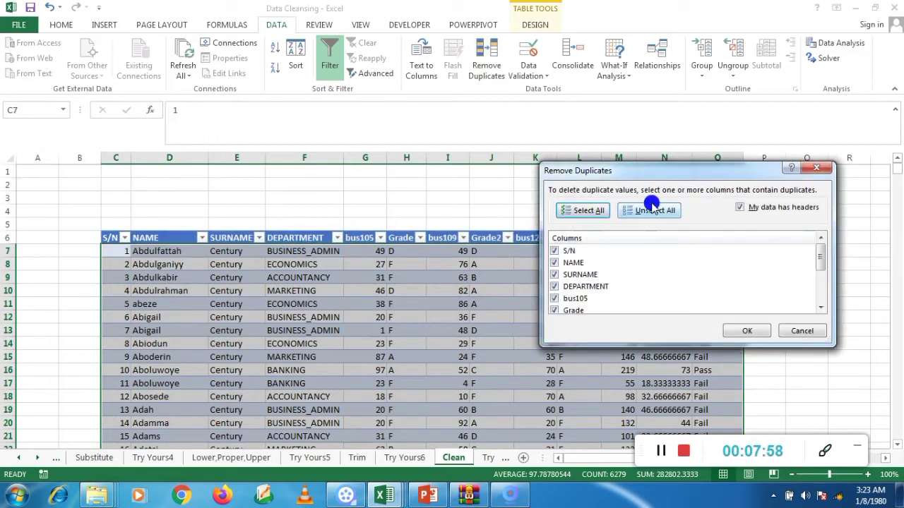
pyautogui.click(556, 277)
pyautogui.click(556, 276)
pyautogui.moveTo(832, 258); pyautogui.dragTo(822, 241)
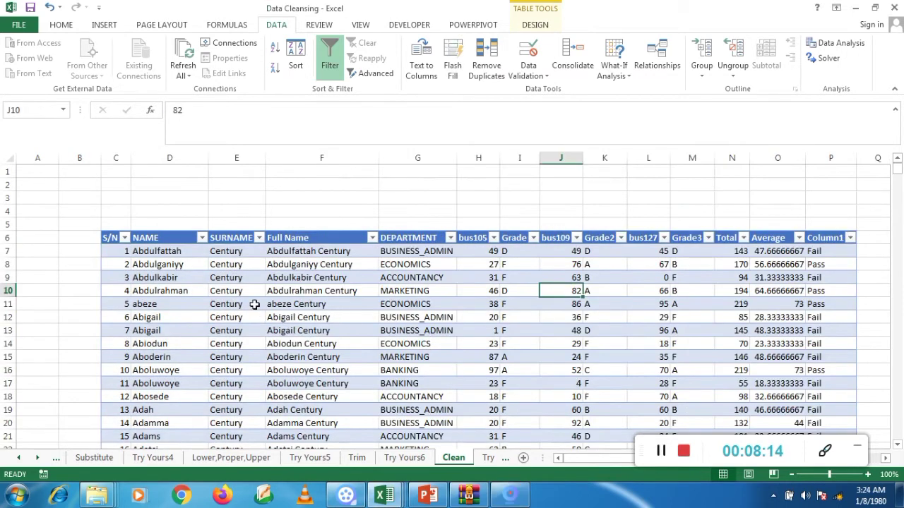
# Step: Remove duplicate records from the whole table by comparing only the Full Name column
pyautogui.click(254, 304)
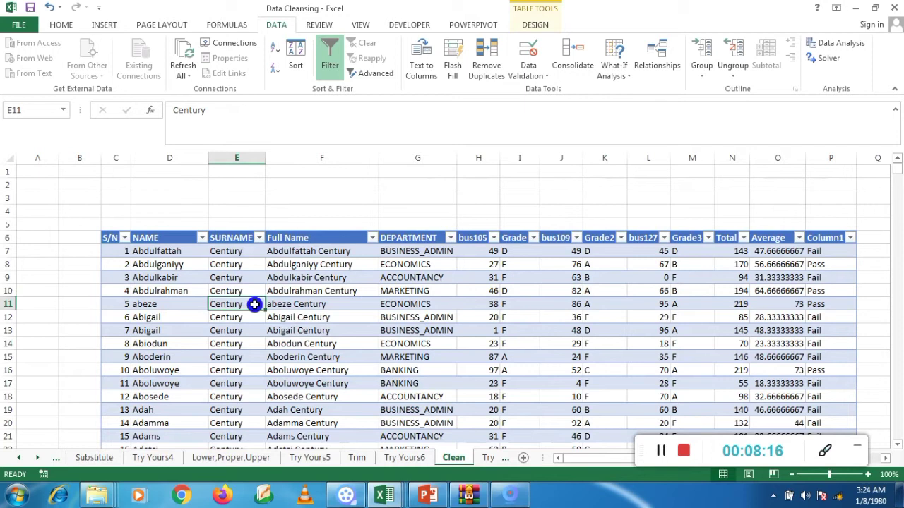
pyautogui.hotkey('ctrl', 'a')
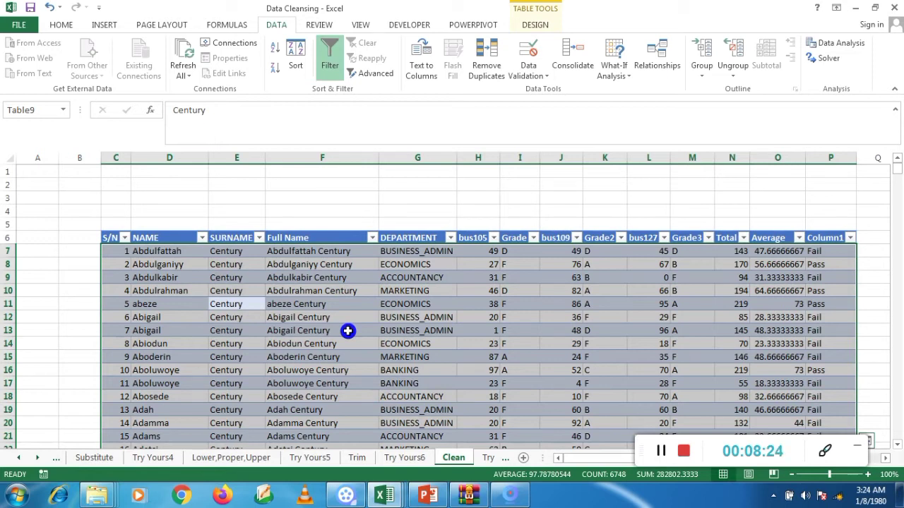
pyautogui.click(494, 71)
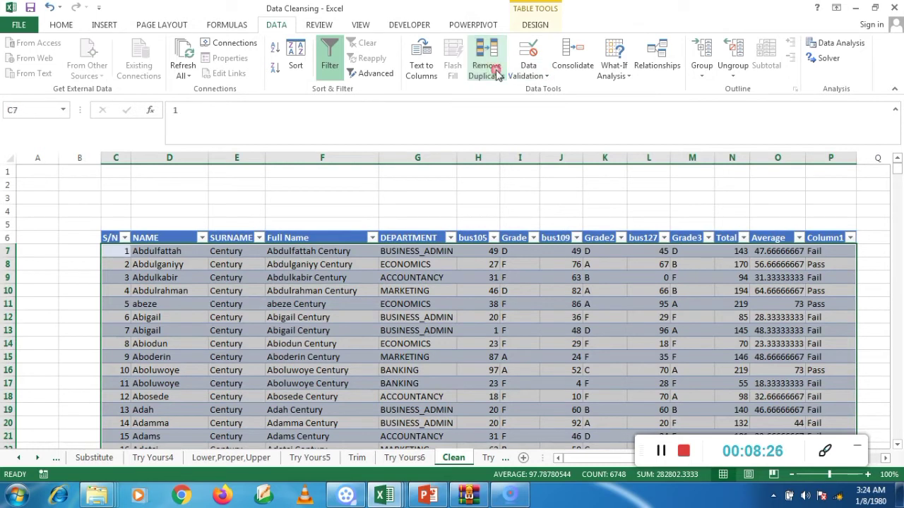
pyautogui.click(661, 211)
pyautogui.click(555, 286)
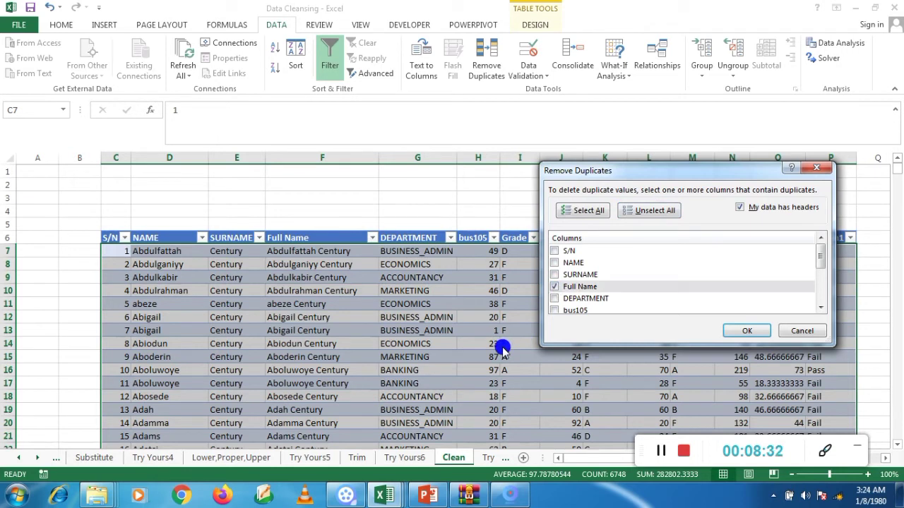
pyautogui.click(748, 332)
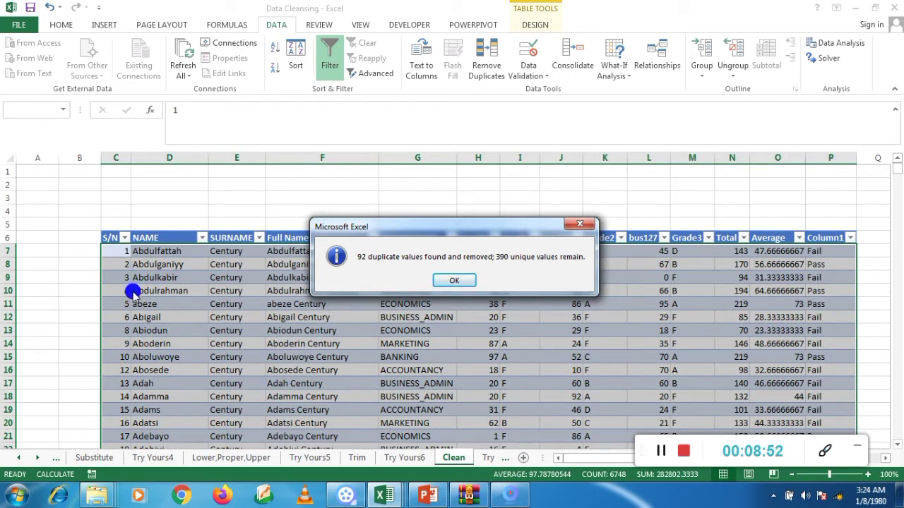
# Step: Close the result message of the full-name duplicate removal and deselect the table
pyautogui.click(454, 280)
pyautogui.click(446, 282)
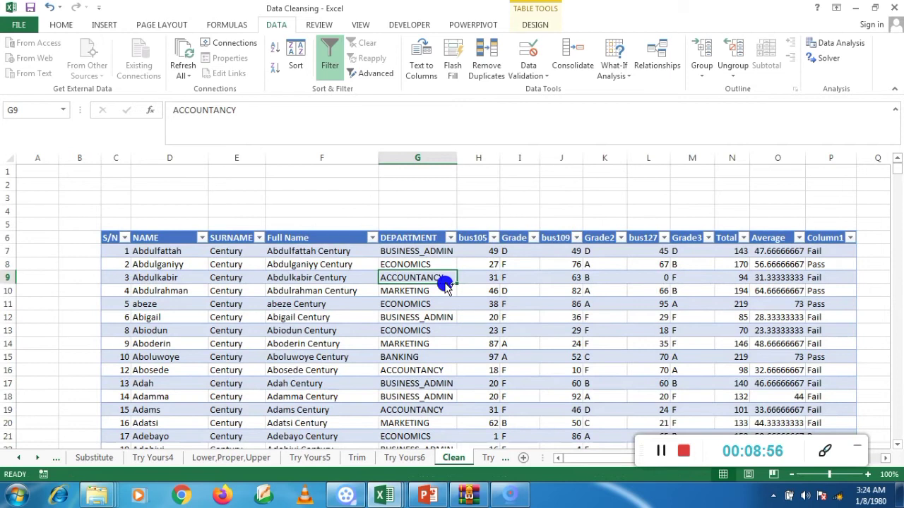
# Step: Undo the full-name duplicate removal to compare the records, and redo it
pyautogui.hotkey('ctrl', 'z')
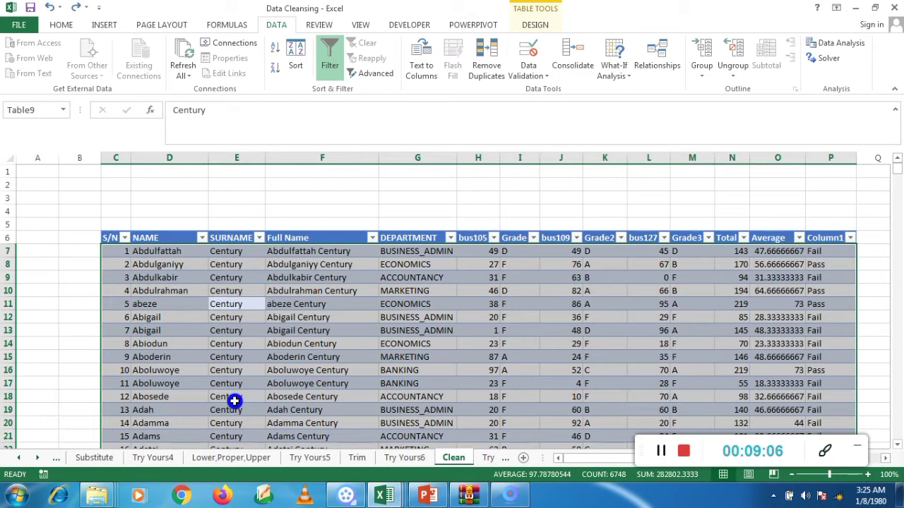
pyautogui.click(323, 368)
pyautogui.hotkey('ctrl', 'y')
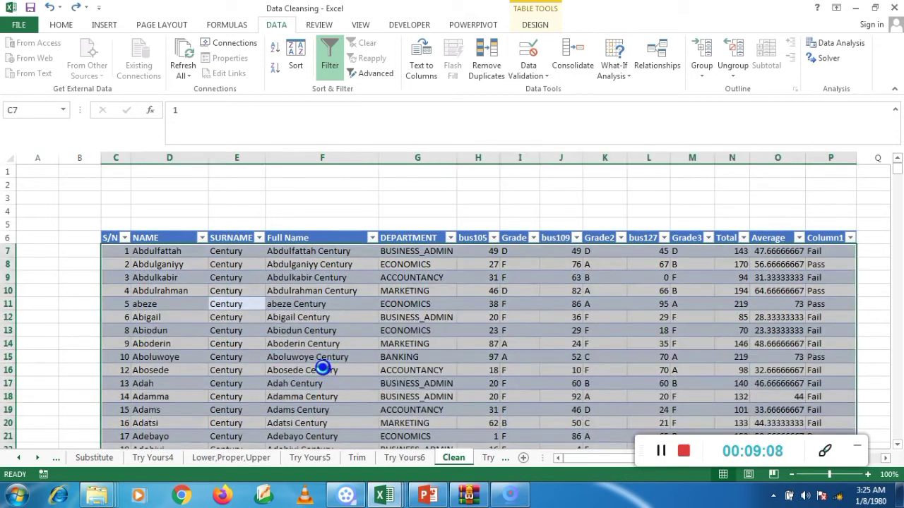
pyautogui.click(171, 329)
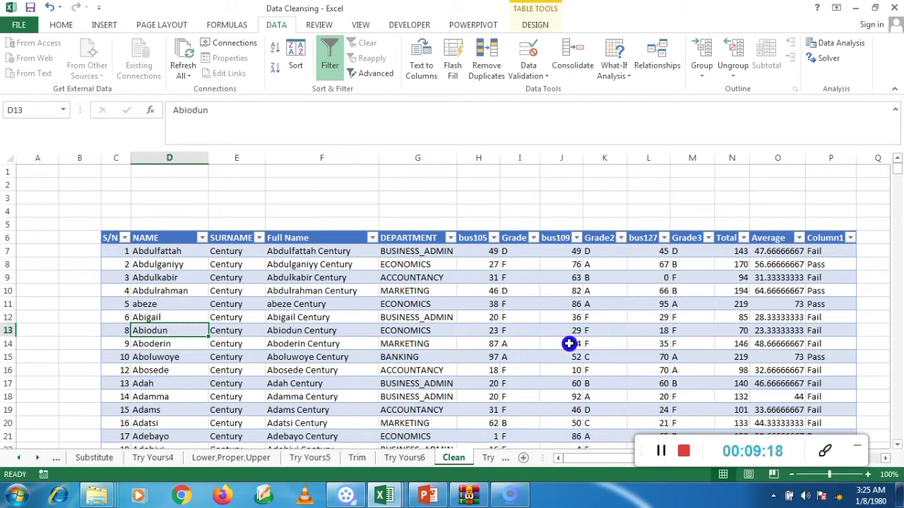
pyautogui.click(662, 452)
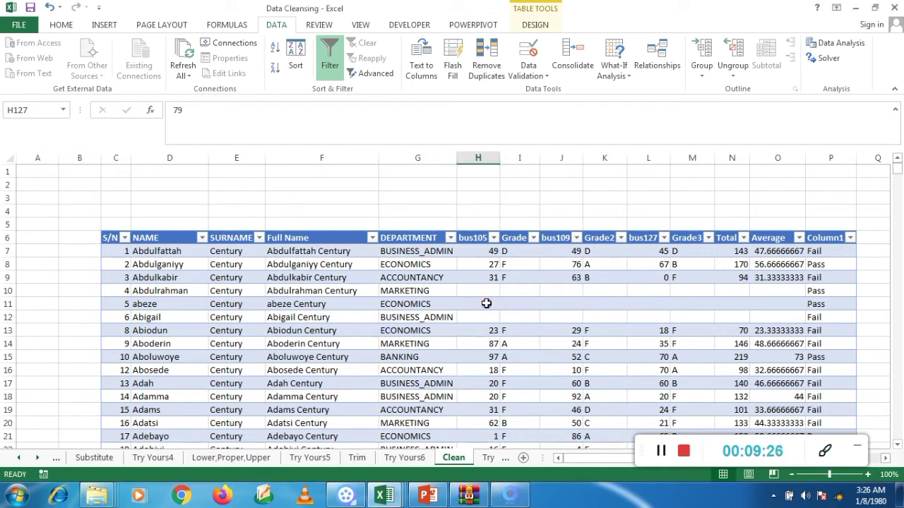
# Step: Look through the table for student rows whose score, grade, total and average cells are blank
pyautogui.click(515, 326)
pyautogui.press('Down')
pyautogui.press('Down')
pyautogui.press('Down')
pyautogui.press('Down')
pyautogui.press('Down')
pyautogui.press('Down')
pyautogui.press('Down')
pyautogui.press('Down')
pyautogui.press('Down')
pyautogui.press('Down')
pyautogui.press('Down')
pyautogui.press('Down')
pyautogui.press('Down')
pyautogui.press('Down')
pyautogui.press('Down')
pyautogui.press('Down')
pyautogui.press('Down')
pyautogui.press('Down')
pyautogui.press('Down')
pyautogui.press('Down')
pyautogui.press('Down')
pyautogui.press('Down')
pyautogui.press('Down')
pyautogui.press('Down')
pyautogui.press('Down')
pyautogui.press('Down')
pyautogui.press('Down')
pyautogui.press('Down')
pyautogui.press('Down')
pyautogui.press('Down')
pyautogui.press('Down')
pyautogui.press('Down')
pyautogui.press('Down')
pyautogui.press('Up')
pyautogui.press('Up')
pyautogui.press('Up')
pyautogui.press('Up')
pyautogui.press('Up')
pyautogui.press('Up')
pyautogui.press('Up')
pyautogui.press('Up')
pyautogui.press('Up')
pyautogui.press('Up')
pyautogui.press('Up')
pyautogui.press('Up')
pyautogui.press('Up')
pyautogui.press('Up')
pyautogui.press('Up')
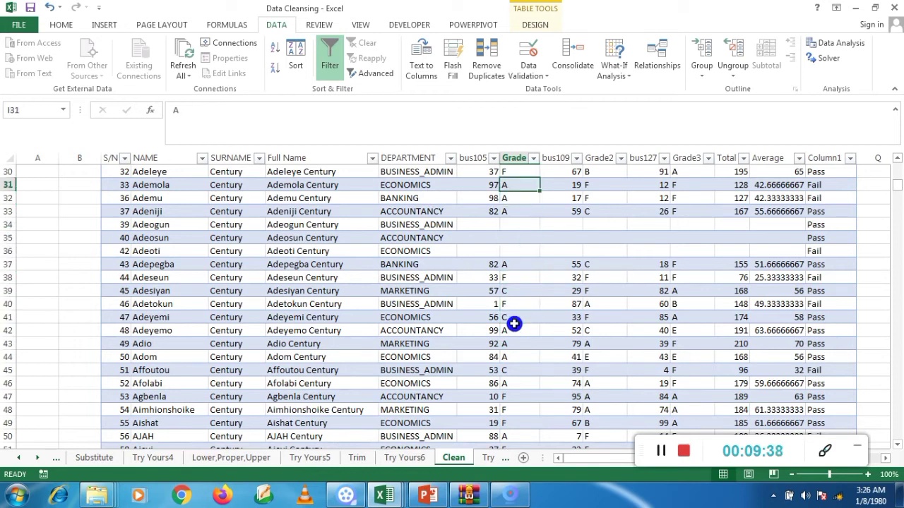
# Step: Select all blank cells in the table with Go To Special and fill every one with "No Record"
pyautogui.hotkey('ctrl', 'a')
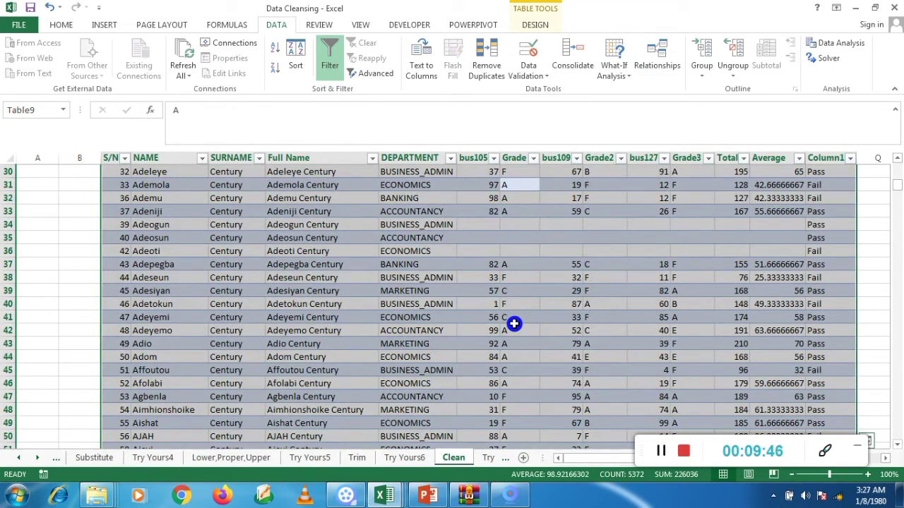
pyautogui.hotkey('ctrl', 'g')
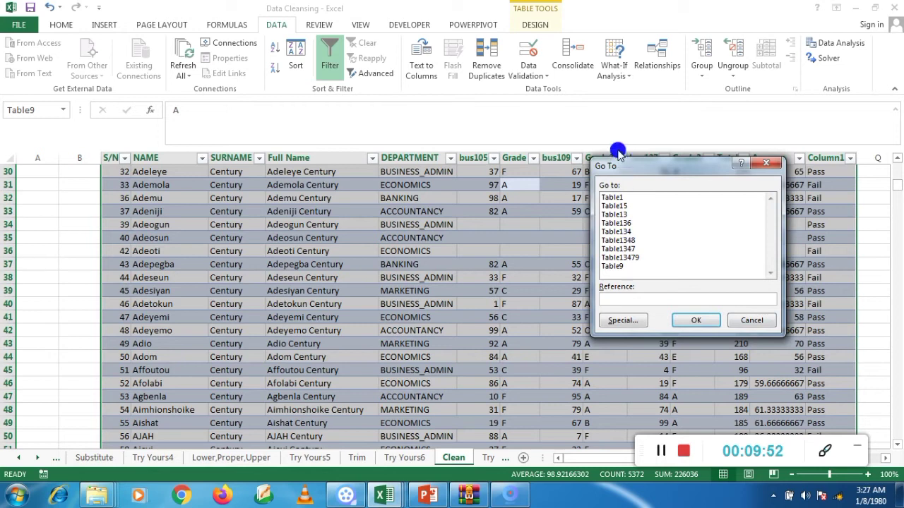
pyautogui.click(613, 321)
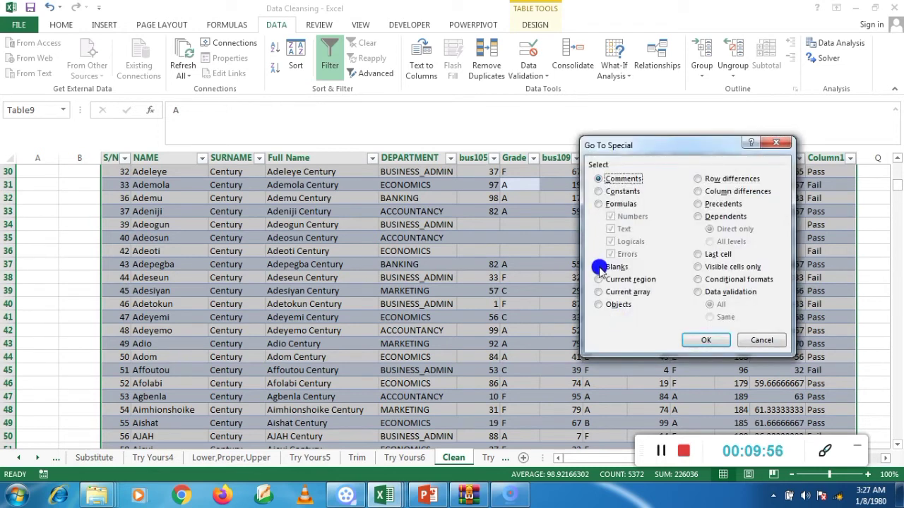
pyautogui.click(599, 268)
pyautogui.click(710, 345)
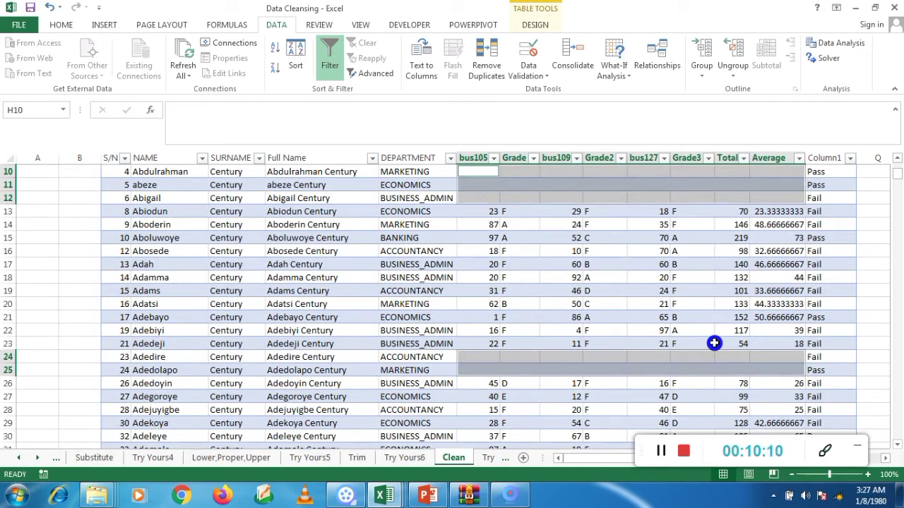
pyautogui.write('No R')
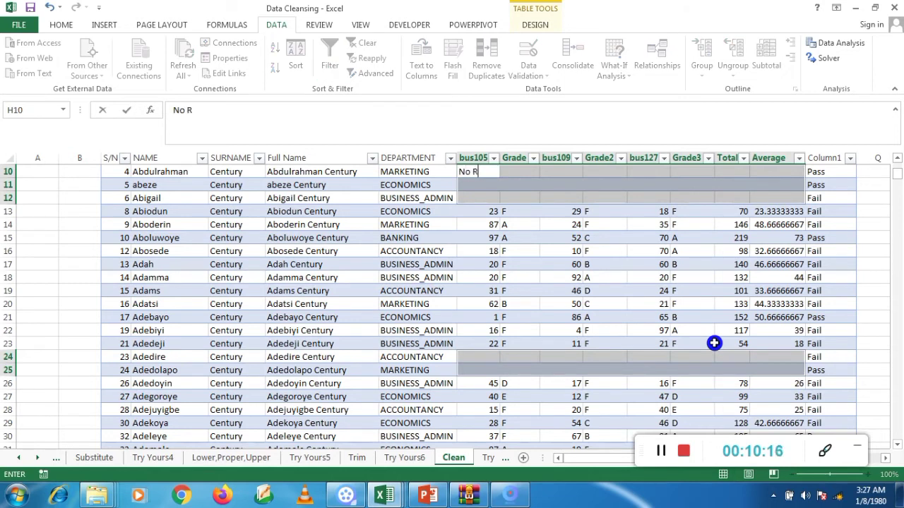
pyautogui.write('ecore')
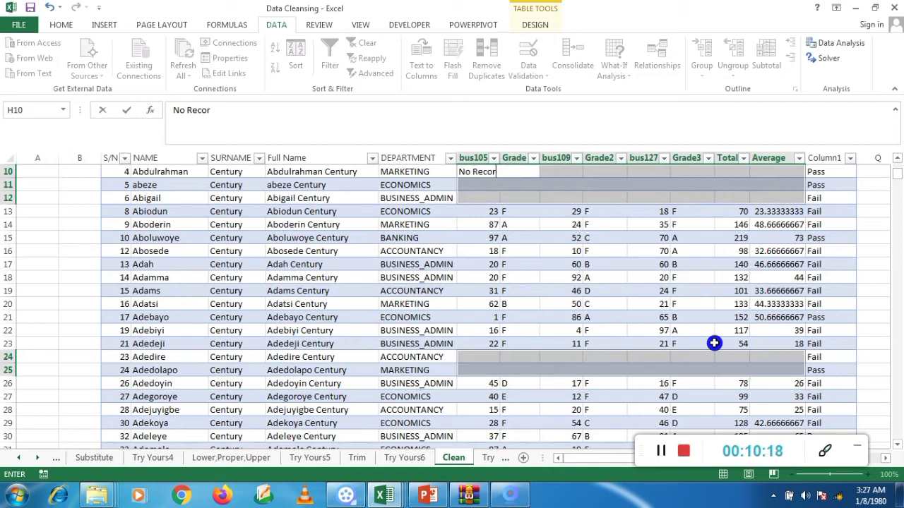
pyautogui.hotkey('ctrl', 'Return')
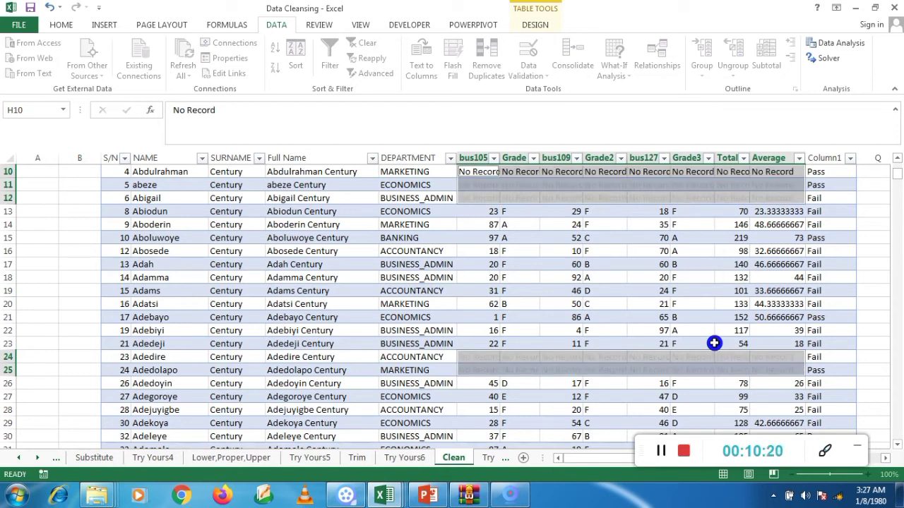
pyautogui.press('Return')
pyautogui.press('Return')
pyautogui.press('Return')
pyautogui.press('Return')
pyautogui.press('Return')
pyautogui.press('Return')
pyautogui.press('Return')
pyautogui.press('Return')
pyautogui.press('Return')
pyautogui.press('Return')
pyautogui.press('Return')
pyautogui.press('Return')
pyautogui.press('Return')
pyautogui.press('Return')
pyautogui.press('Return')
pyautogui.press('Return')
pyautogui.press('Return')
pyautogui.press('Return')
pyautogui.press('Return')
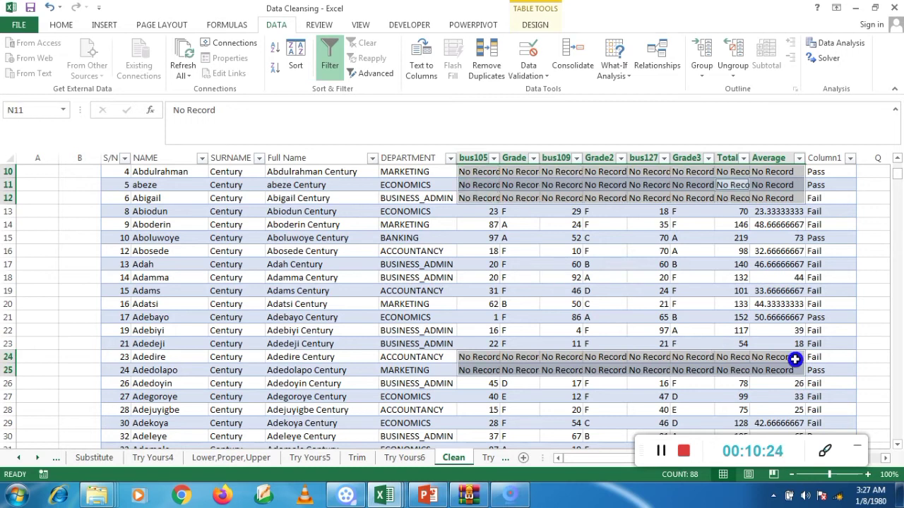
# Step: Examine the rows further down the table for cells filled with "No Record"
pyautogui.click(520, 301)
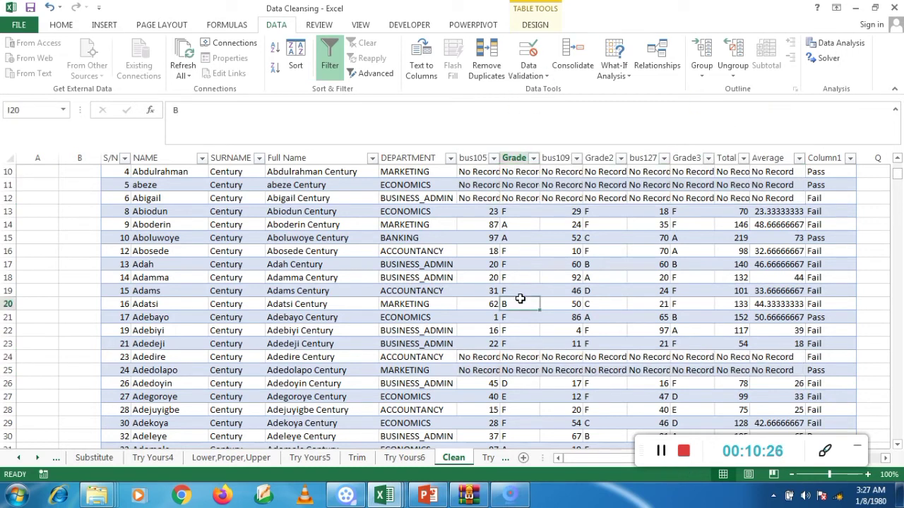
pyautogui.press('Down')
pyautogui.press('Down')
pyautogui.press('Down')
pyautogui.press('Down')
pyautogui.press('Down')
pyautogui.press('Down')
pyautogui.press('Down')
pyautogui.press('Down')
pyautogui.press('Down')
pyautogui.press('Down')
pyautogui.press('Down')
pyautogui.press('Down')
pyautogui.press('Down')
pyautogui.press('Down')
pyautogui.press('Down')
pyautogui.press('Down')
pyautogui.press('Down')
pyautogui.press('Down')
pyautogui.press('Down')
pyautogui.press('Down')
pyautogui.press('Down')
pyautogui.press('Down')
pyautogui.press('Down')
pyautogui.press('Down')
pyautogui.press('Down')
pyautogui.press('Down')
pyautogui.press('Down')
pyautogui.press('Down')
pyautogui.press('Down')
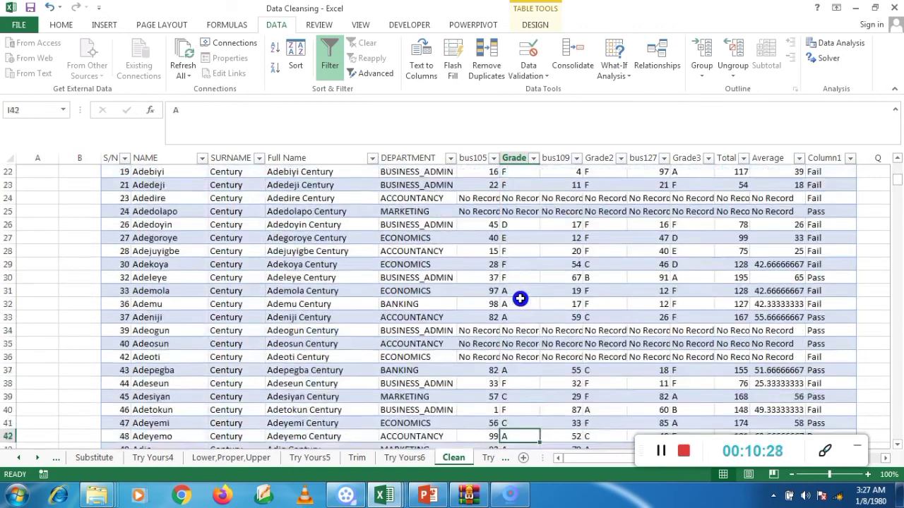
pyautogui.press('Down')
pyautogui.press('Down')
pyautogui.press('Down')
pyautogui.press('Down')
pyautogui.press('Down')
pyautogui.press('Down')
pyautogui.press('Down')
pyautogui.press('Down')
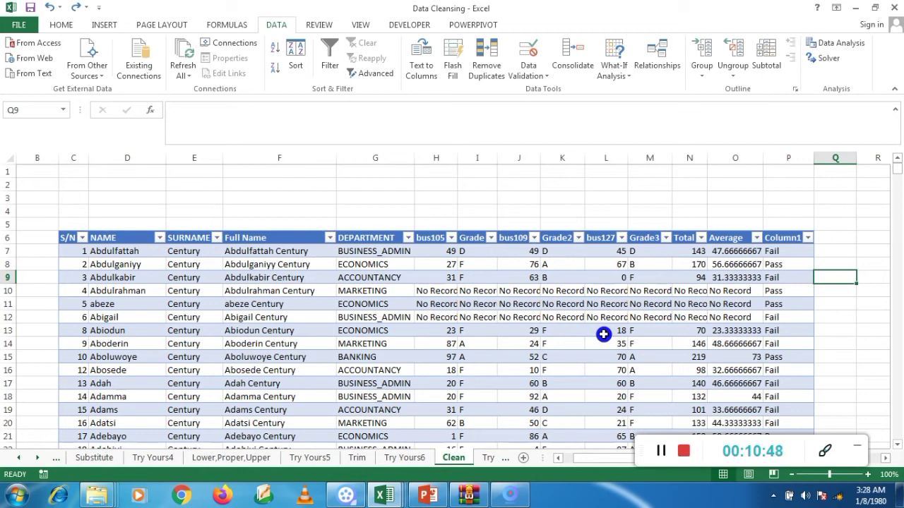
# Step: Start Remove Duplicates on the whole table and clear the selection of all columns
pyautogui.click(511, 262)
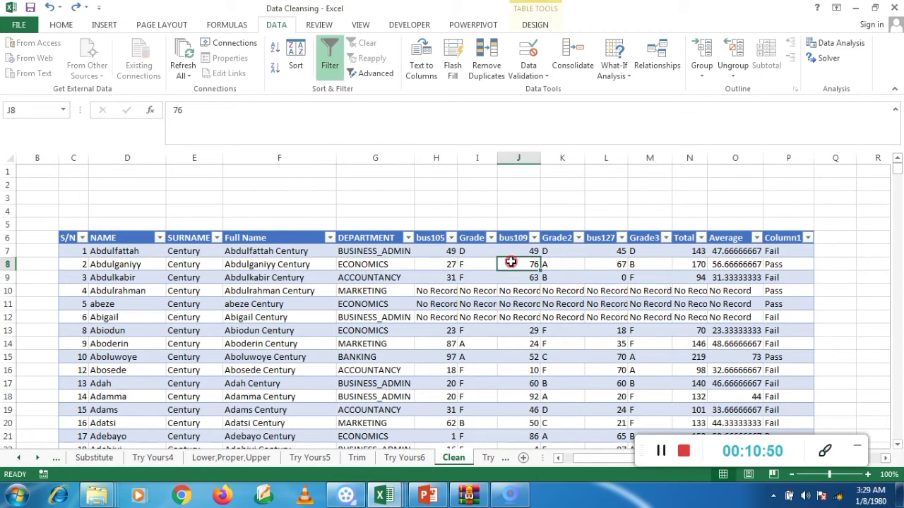
pyautogui.hotkey('ctrl', 'a')
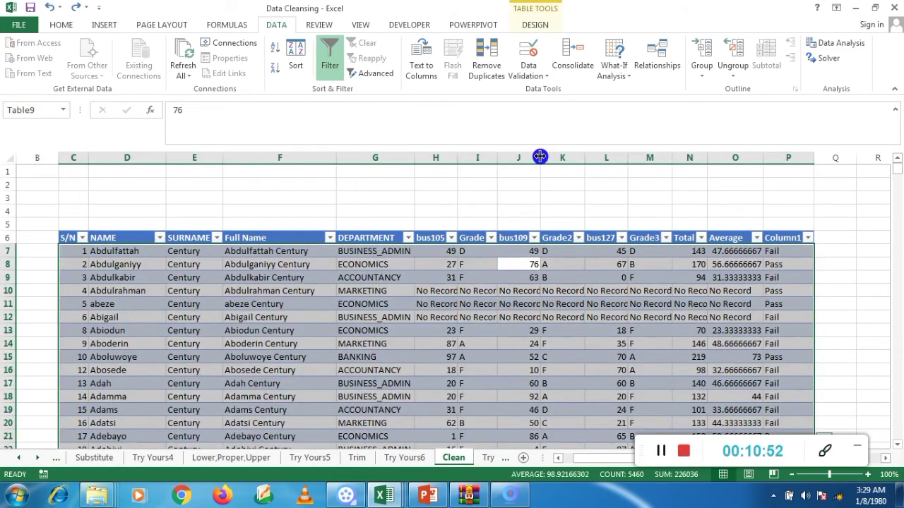
pyautogui.click(489, 63)
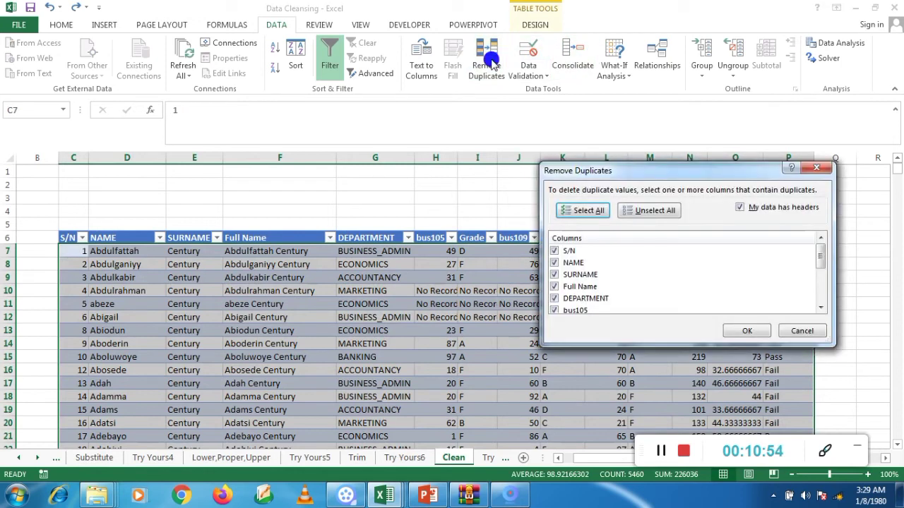
pyautogui.click(666, 213)
pyautogui.moveTo(635, 171); pyautogui.dragTo(726, 234)
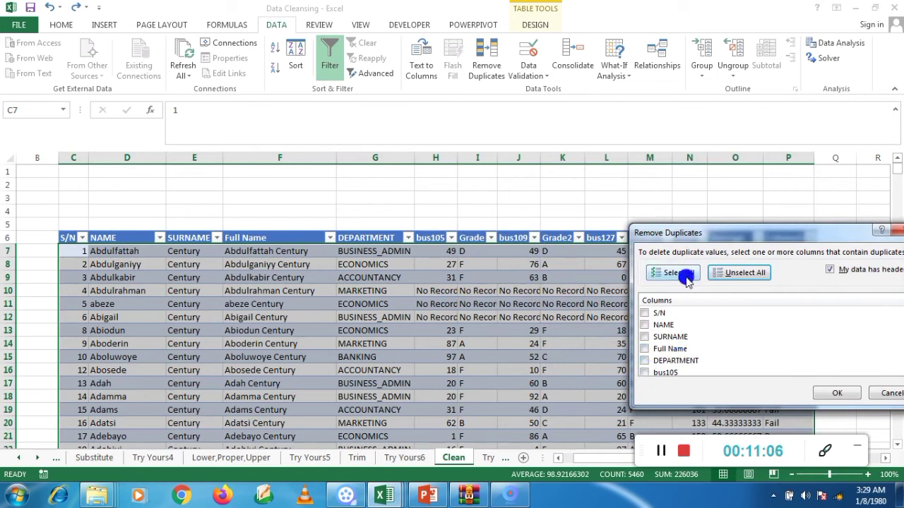
pyautogui.moveTo(692, 238); pyautogui.dragTo(683, 149)
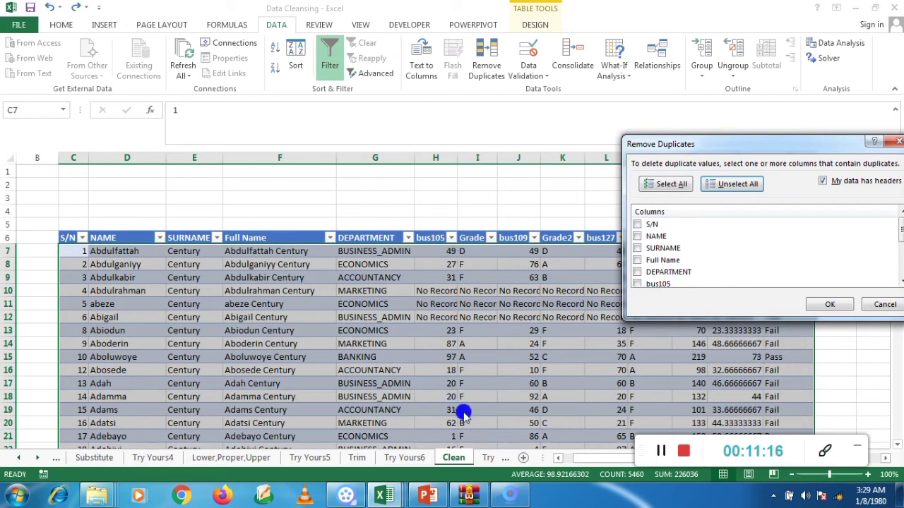
# Step: Include the columns bus105, Grade, bus109, Grade2, bus127 and Grade3 in the duplicate comparison
pyautogui.click(637, 284)
pyautogui.moveTo(899, 236); pyautogui.dragTo(901, 254)
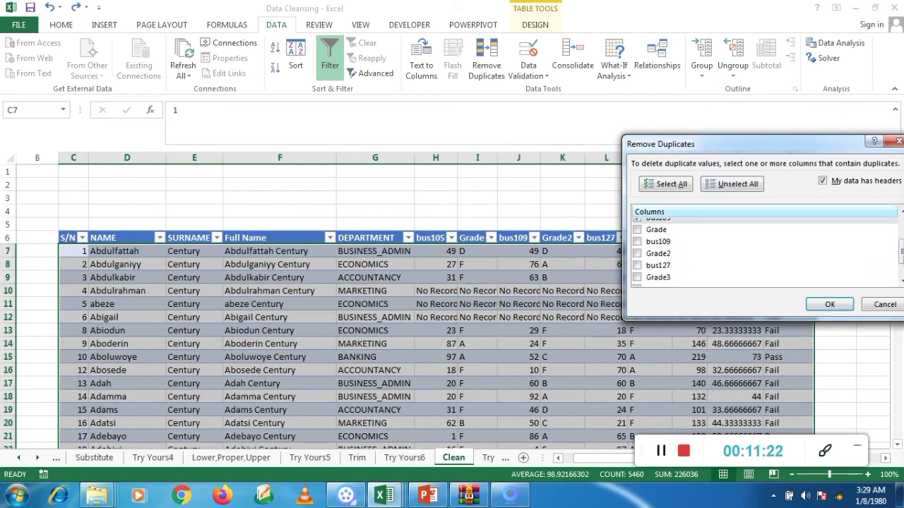
pyautogui.click(637, 230)
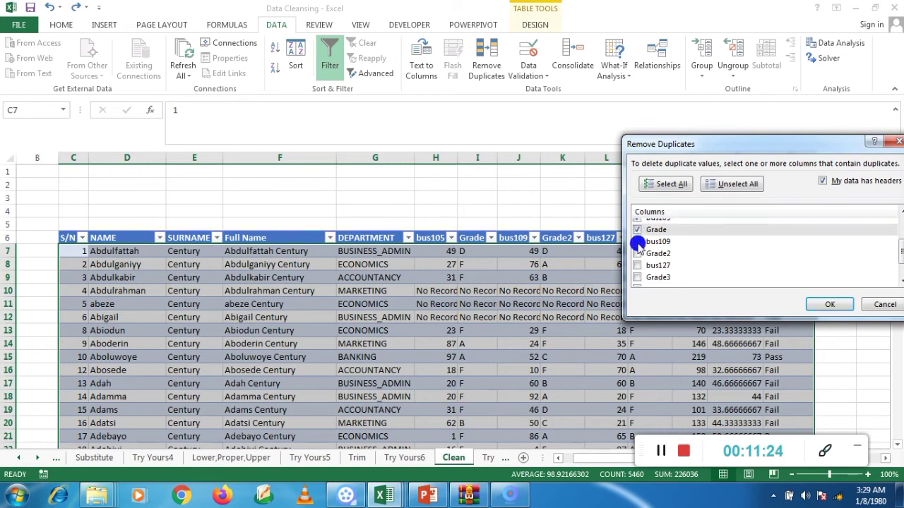
pyautogui.click(637, 242)
pyautogui.click(637, 253)
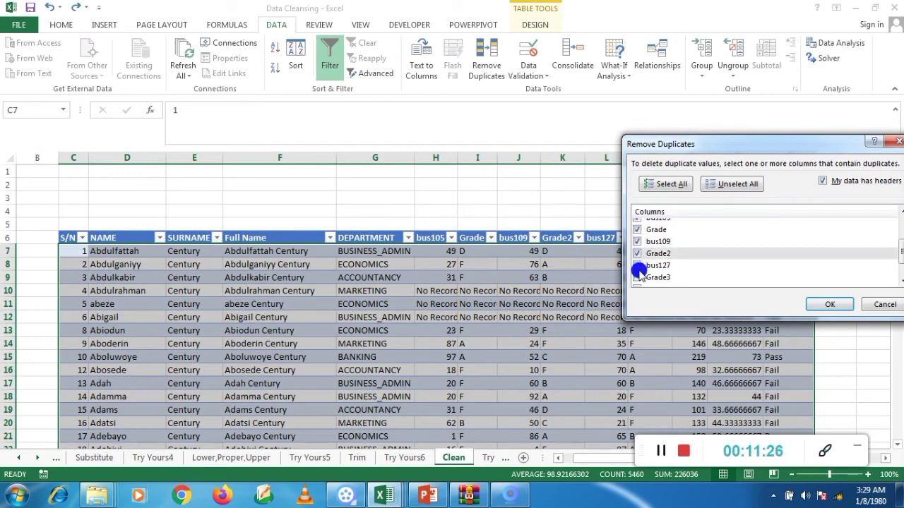
pyautogui.click(637, 266)
pyautogui.click(637, 278)
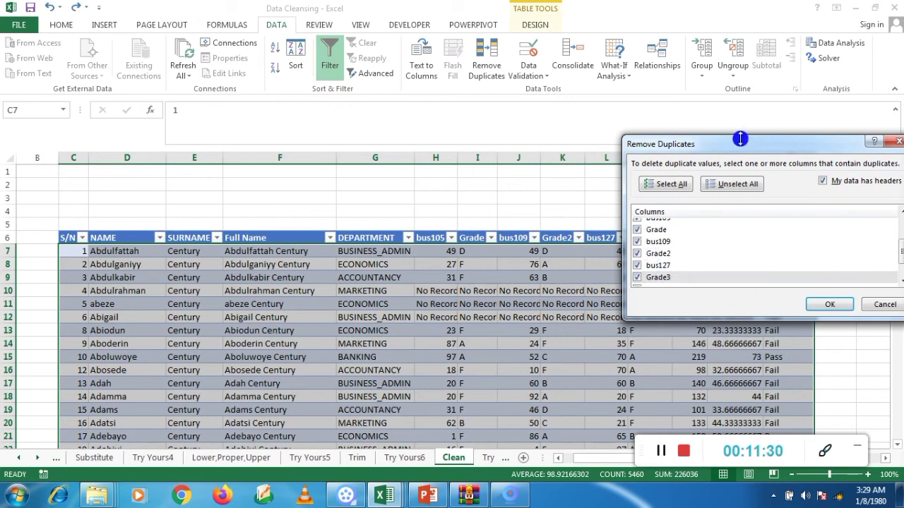
# Step: Add the Total column to the comparison, remove the duplicate records and dismiss the result message
pyautogui.moveTo(738, 141); pyautogui.dragTo(723, 119)
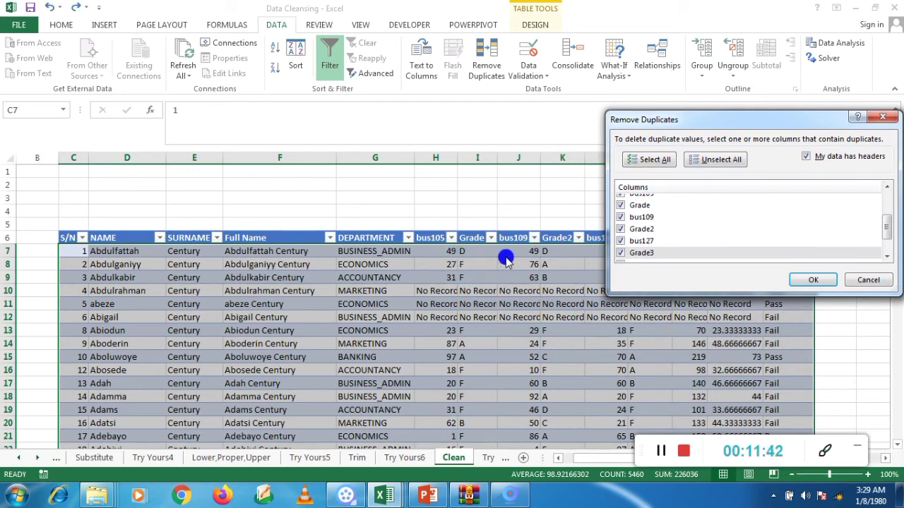
pyautogui.moveTo(693, 122); pyautogui.dragTo(668, 340)
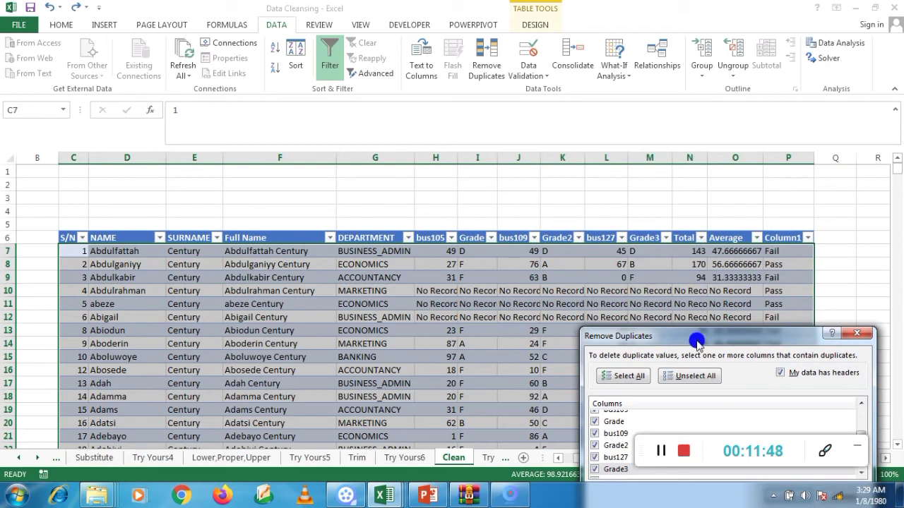
pyautogui.moveTo(697, 340); pyautogui.dragTo(665, 184)
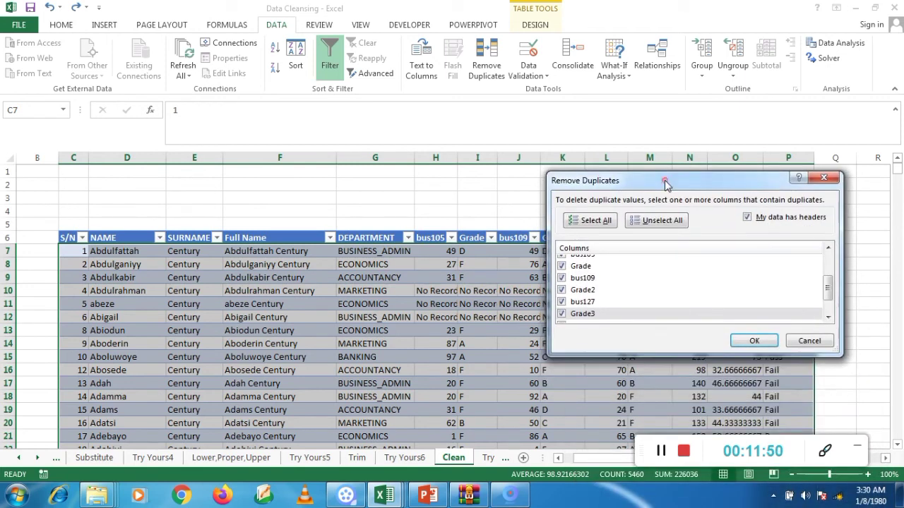
pyautogui.moveTo(826, 288); pyautogui.dragTo(825, 297)
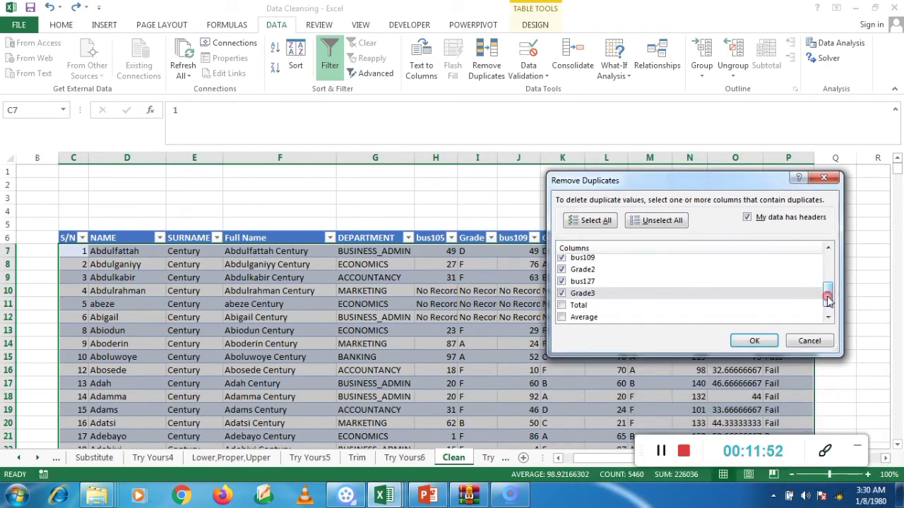
pyautogui.moveTo(750, 188)
pyautogui.mouseDown()
pyautogui.moveTo(800, 457)
pyautogui.moveTo(769, 238)
pyautogui.moveTo(777, 172)
pyautogui.mouseUp()
pyautogui.click(612, 295)
pyautogui.click(588, 290)
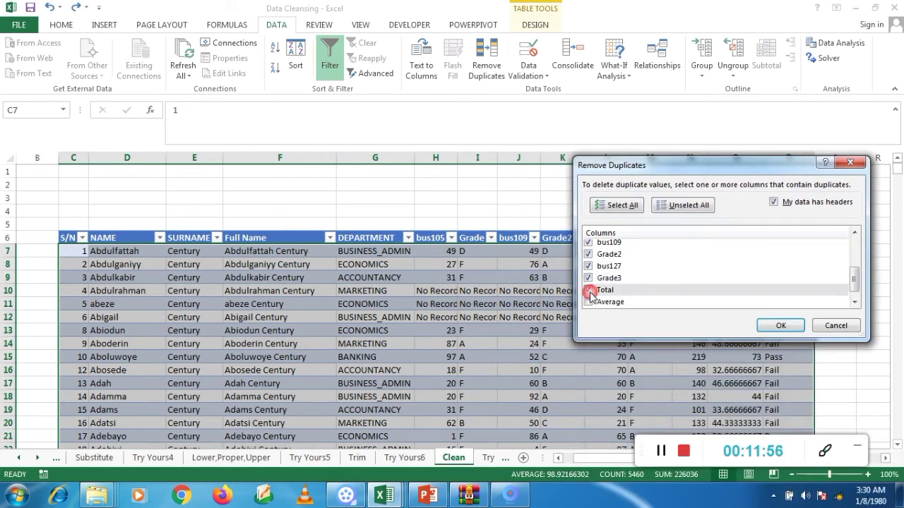
pyautogui.click(770, 321)
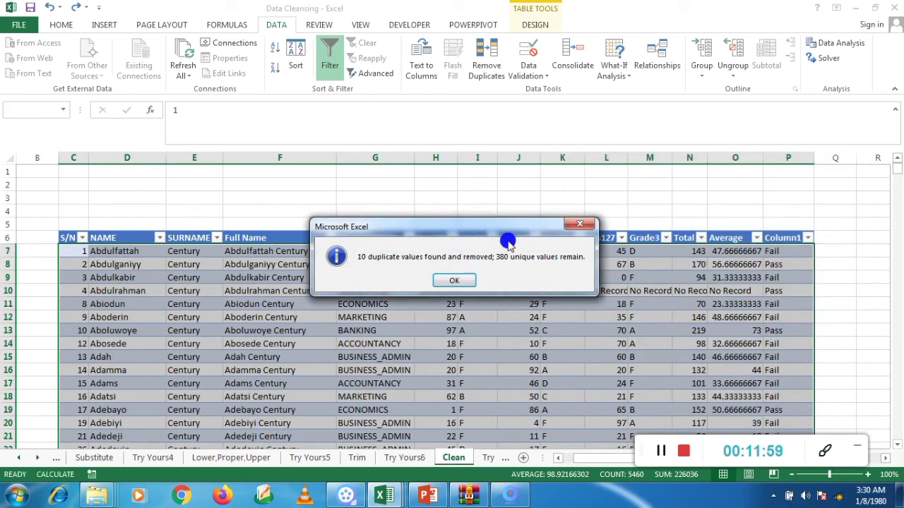
pyautogui.click(454, 281)
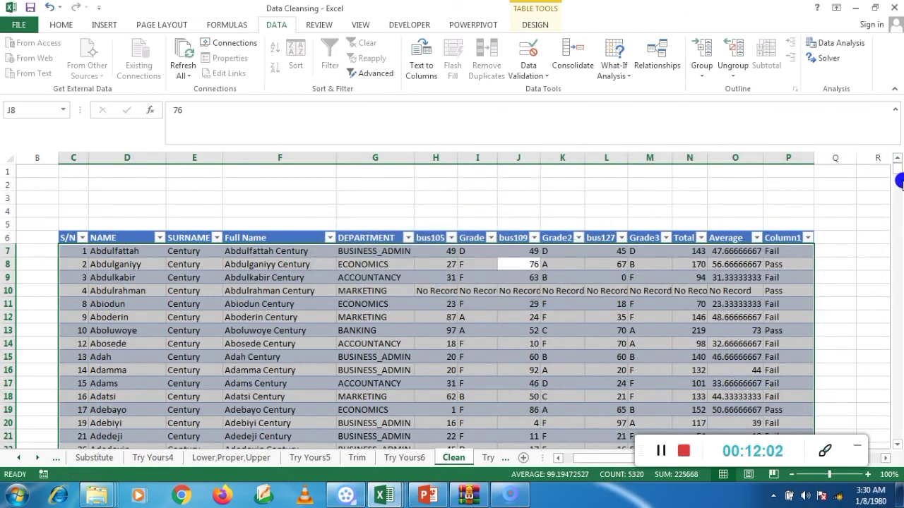
# Step: Delete row 10, the remaining student record filled with "No Record"
pyautogui.moveTo(898, 173); pyautogui.dragTo(899, 140)
pyautogui.rightClick(10, 293)
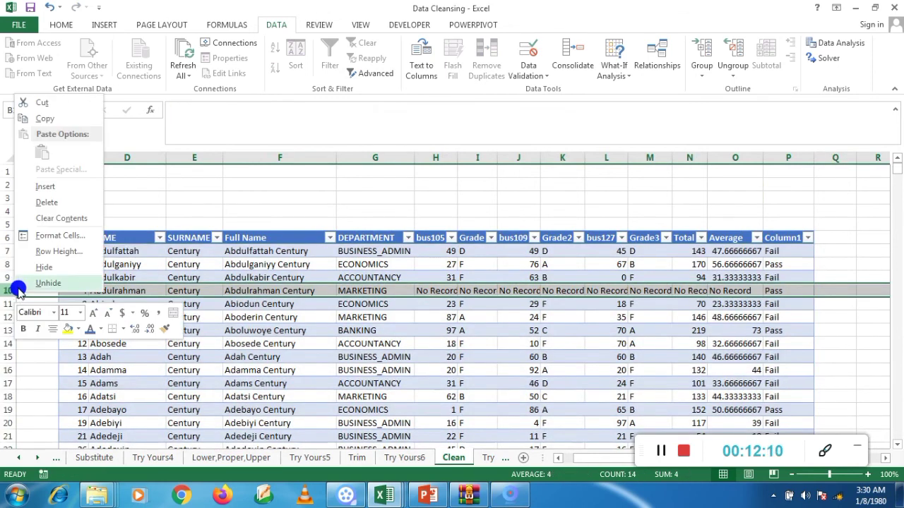
pyautogui.click(54, 205)
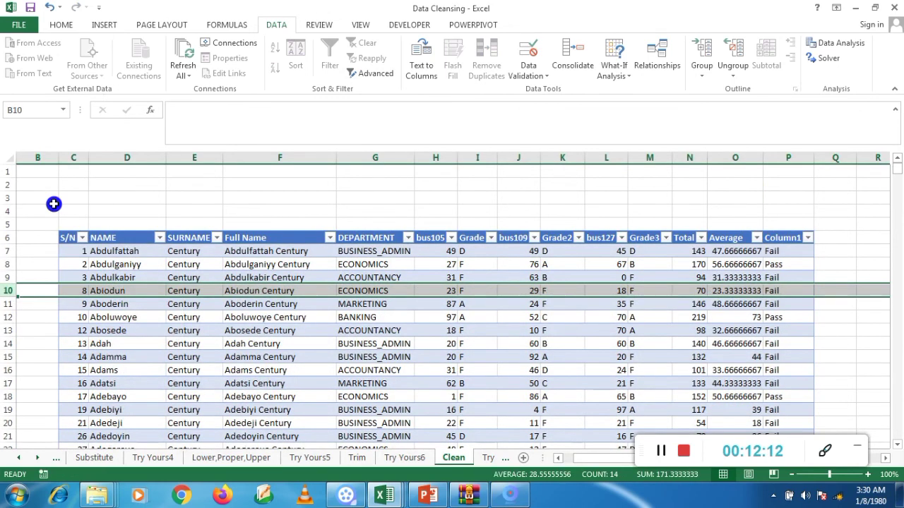